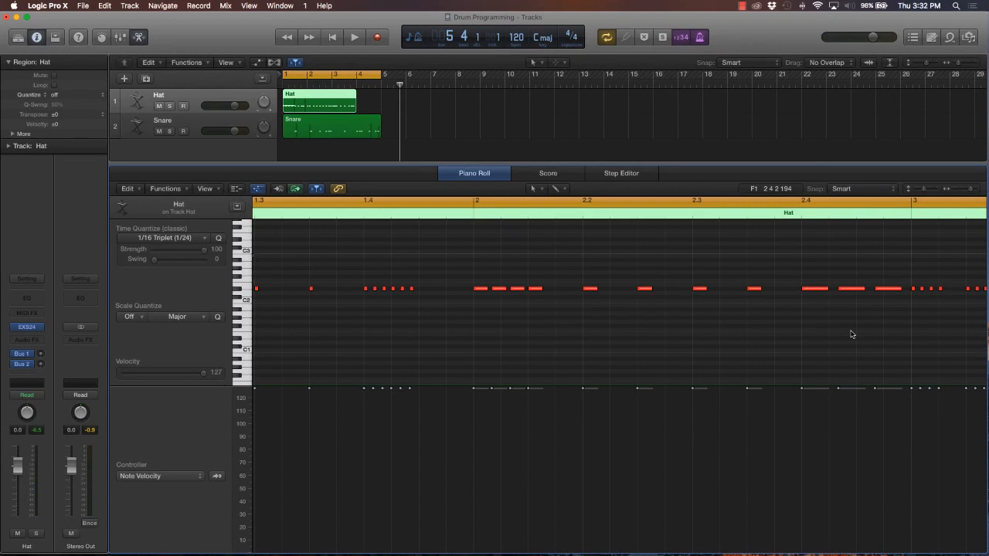
# - Loop the first two beats of the Hat region, from 1 to 1.3, and audition them
pyautogui.hscroll(-5, 849, 332)
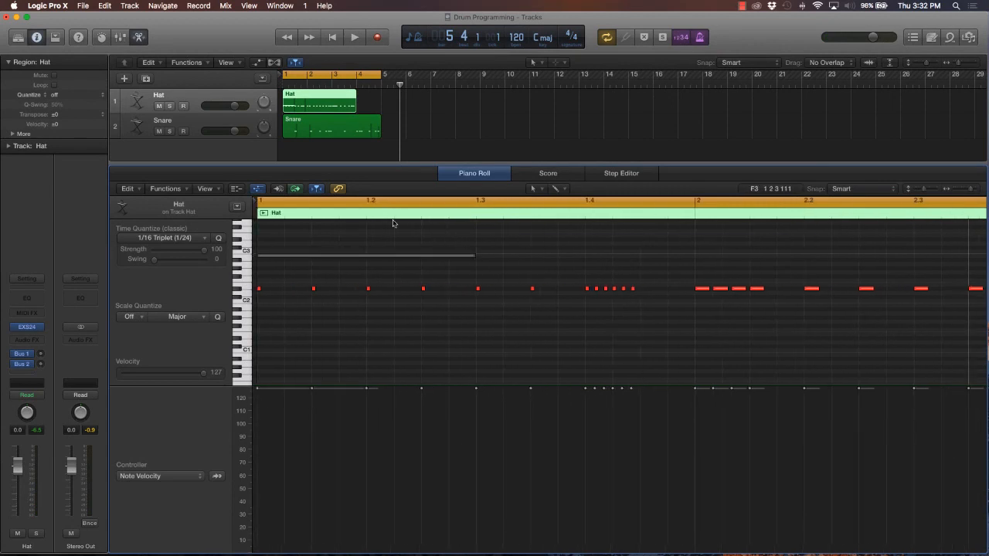
pyautogui.click(291, 201)
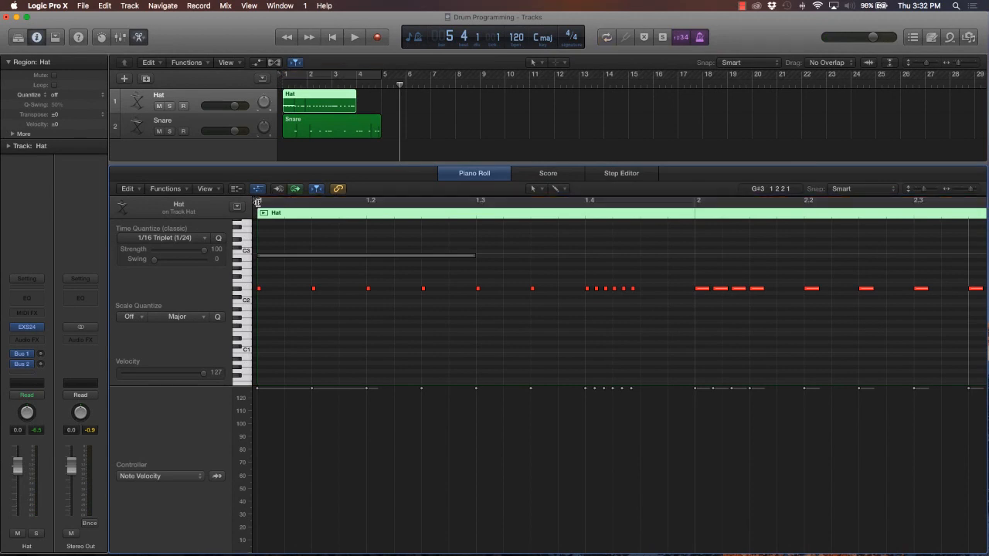
pyautogui.moveTo(258, 201); pyautogui.dragTo(477, 204)
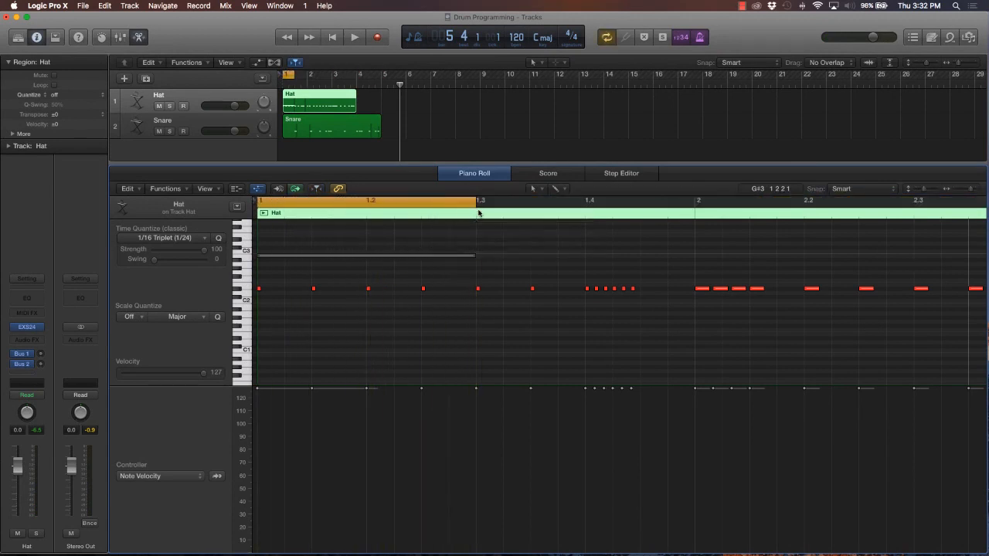
pyautogui.press('space')
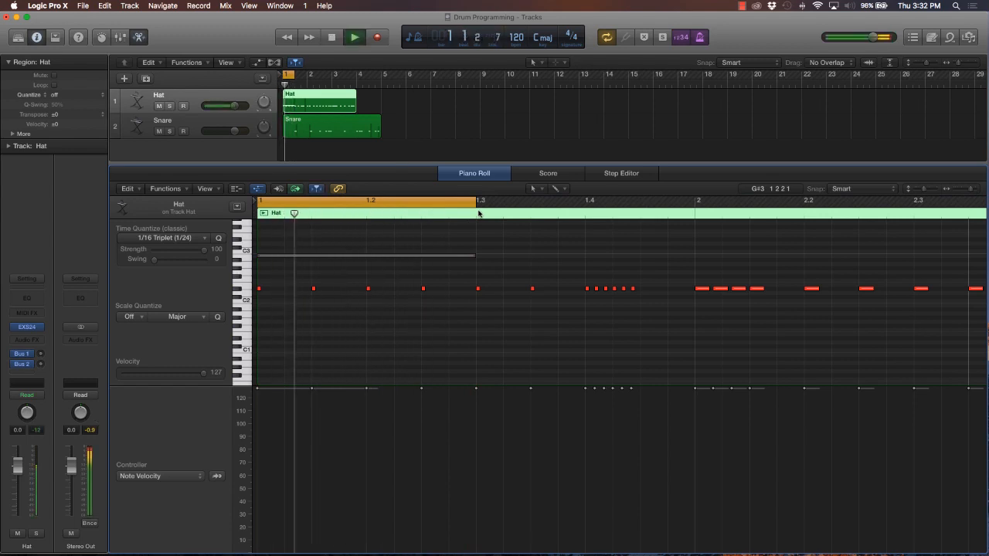
pyautogui.press('space')
# - Shift the cycle range to 1.3–2, extend its start back to 1 to cover bar 1, and audition the loop
pyautogui.moveTo(362, 202); pyautogui.dragTo(582, 201)
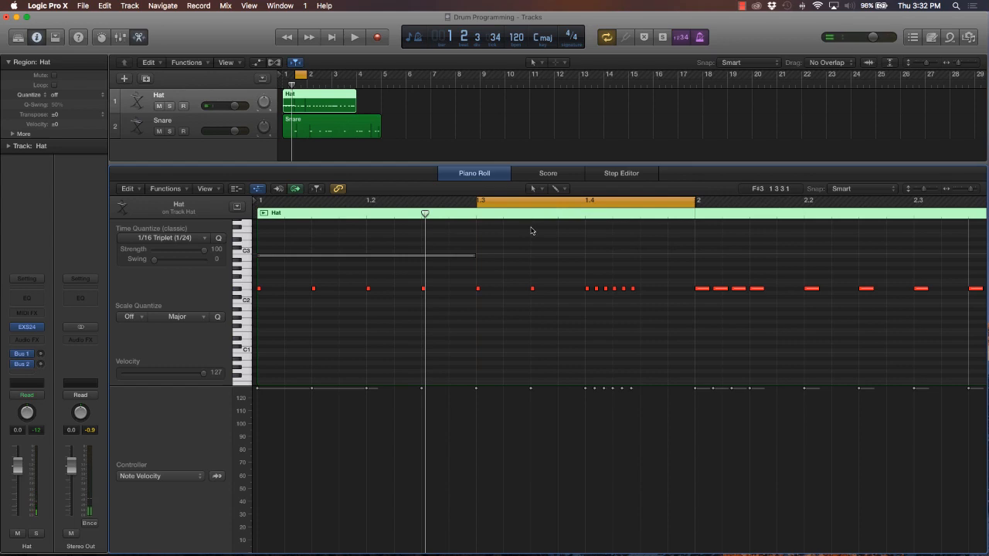
pyautogui.press('space')
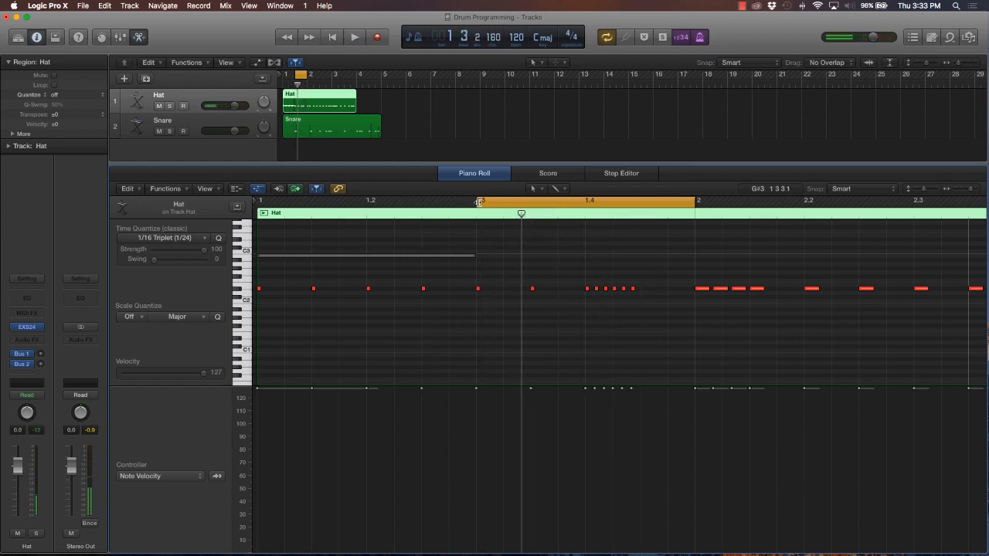
pyautogui.moveTo(477, 202); pyautogui.dragTo(260, 203)
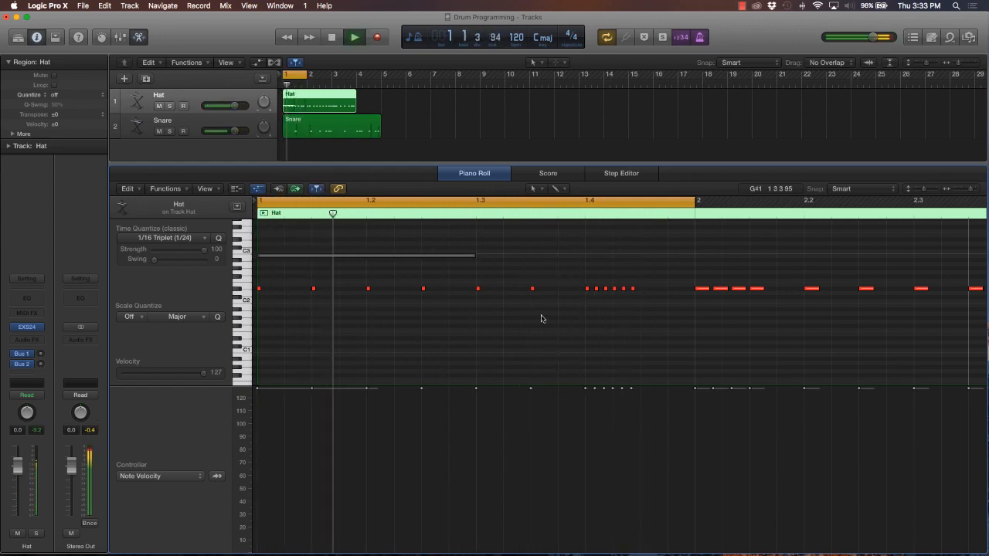
pyautogui.press('space')
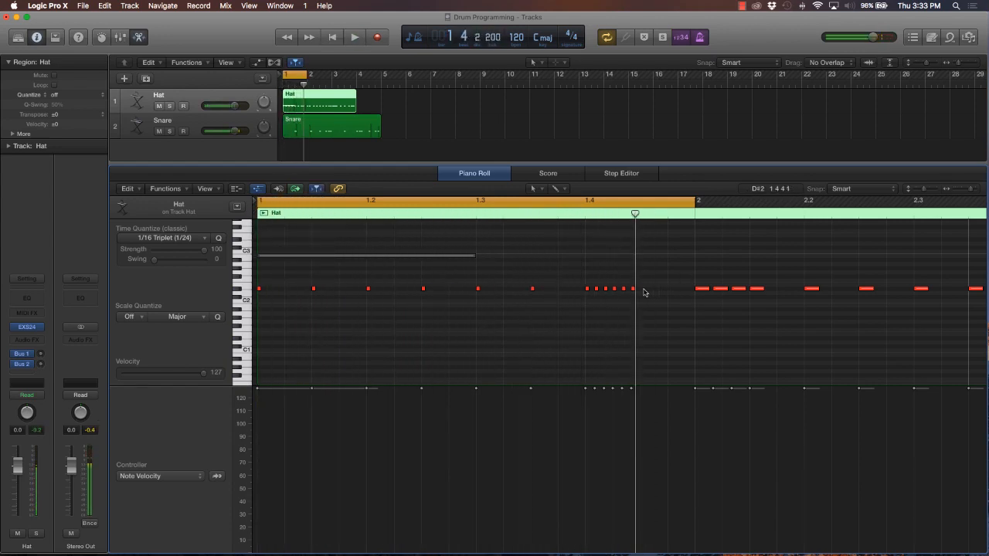
# - Add a hat note after the roll at 1.4.3, shorten it to match the neighbouring notes, and play the bar
pyautogui.click(645, 290)
pyautogui.press('space')
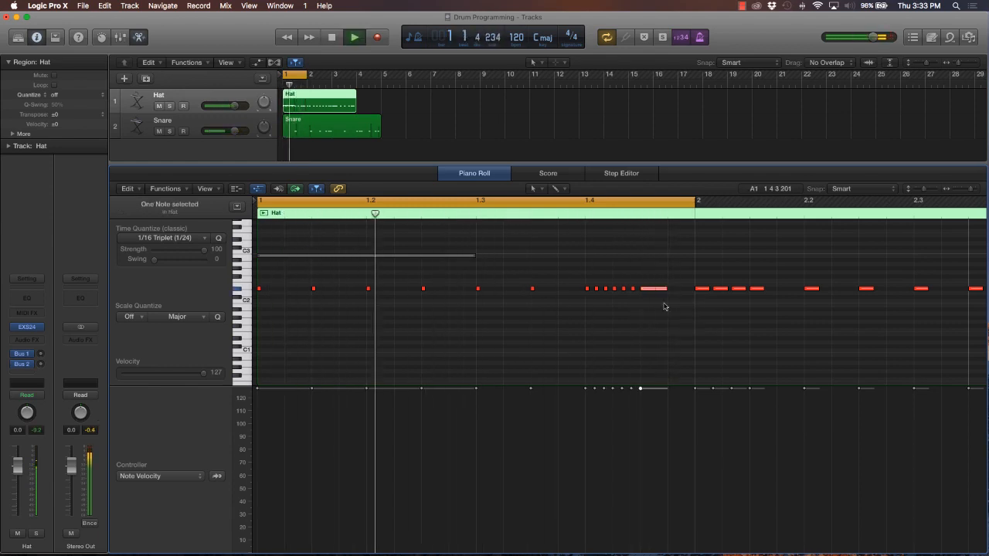
pyautogui.press('space')
pyautogui.moveTo(665, 290); pyautogui.dragTo(641, 292)
pyautogui.click(641, 306)
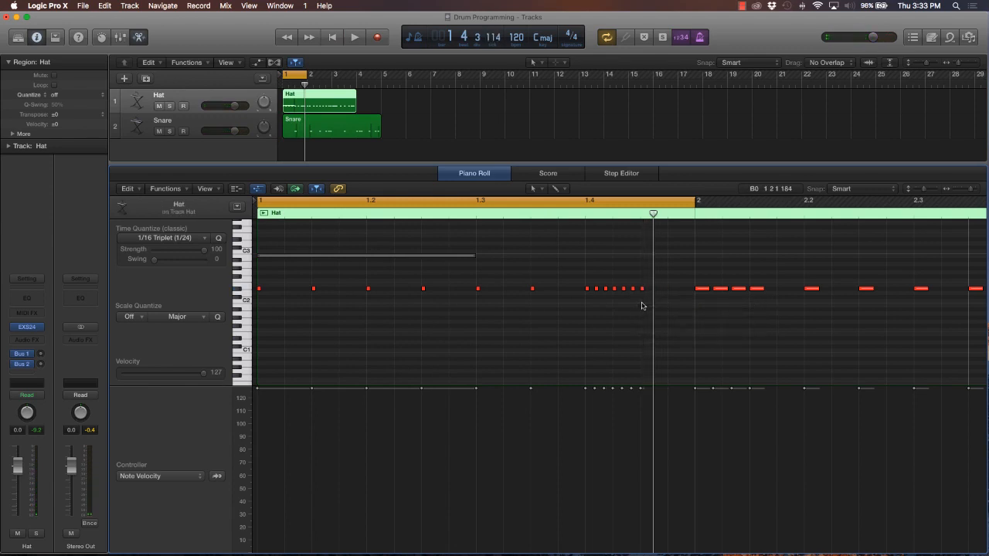
pyautogui.press('space')
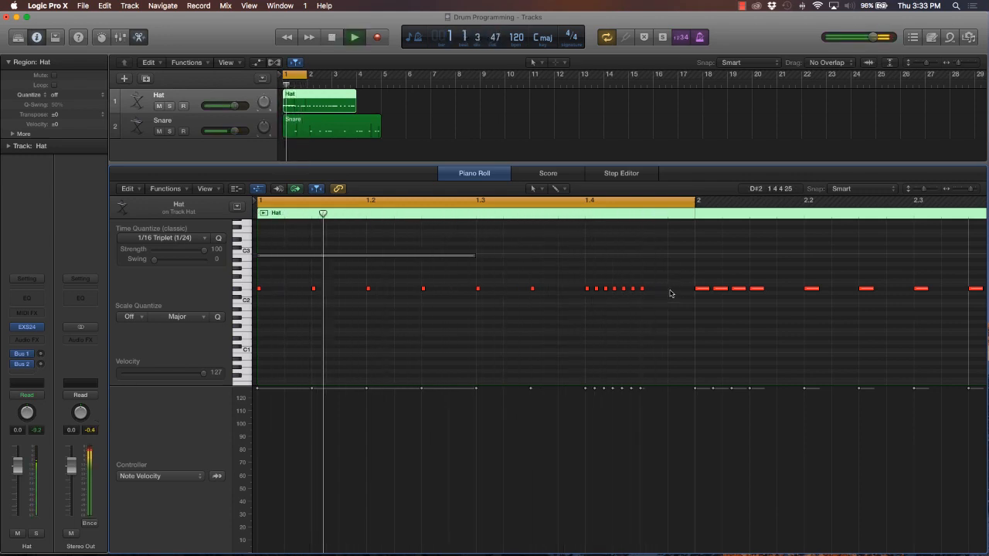
# - Add another short hat note at 1.4.4 and audition the bar
pyautogui.keyDown('super'); pyautogui.click(670, 290); pyautogui.keyUp('super')
pyautogui.click(668, 307)
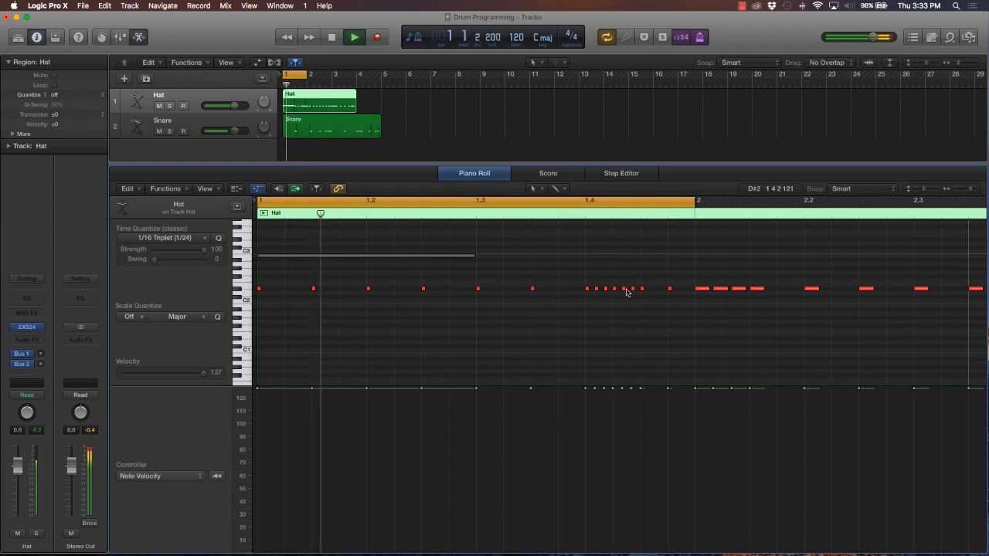
pyautogui.press('space')
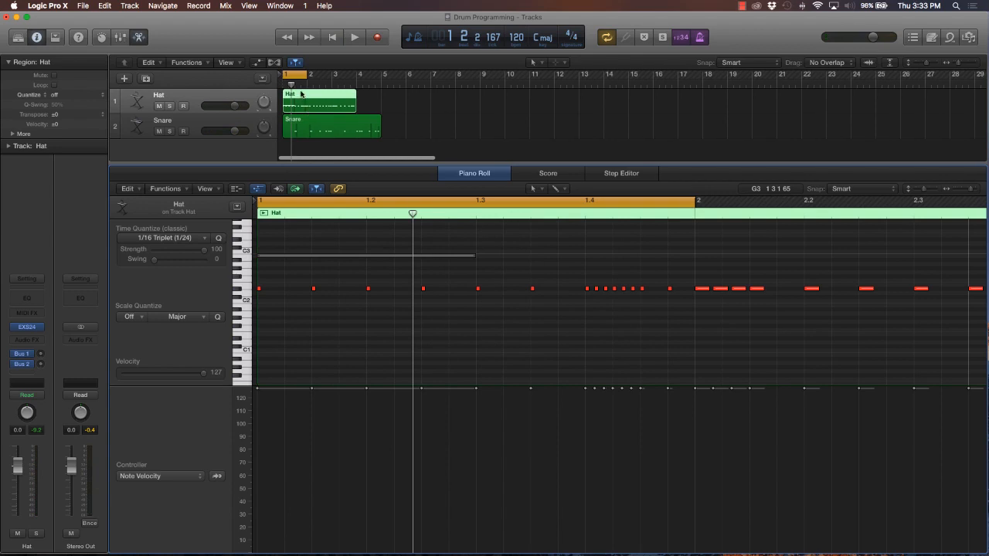
# - Split the Hat region at the start of bar 2 and move the remaining part to bar 7
pyautogui.click(309, 84)
pyautogui.click(303, 85)
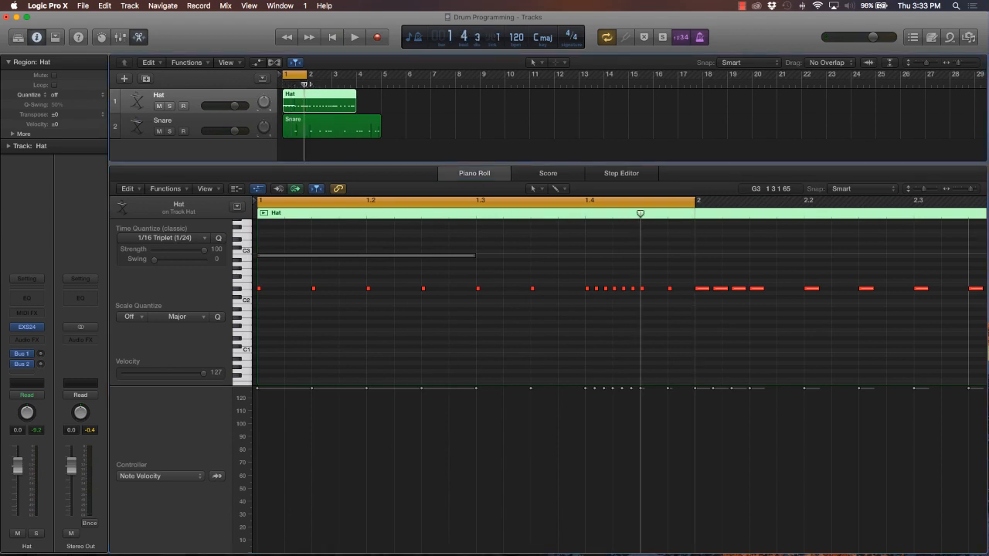
pyautogui.click(305, 84)
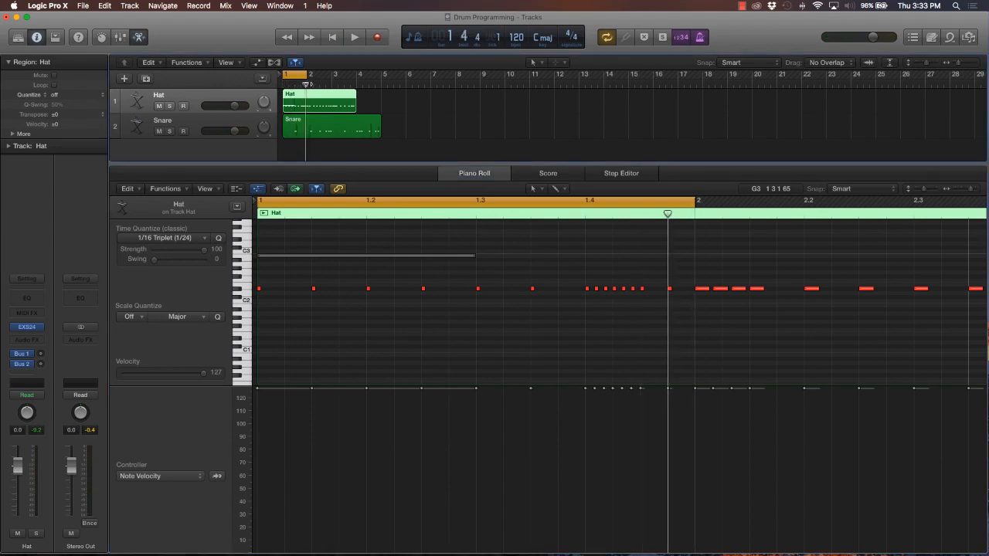
pyautogui.click(309, 84)
pyautogui.click(312, 84)
pyautogui.click(307, 85)
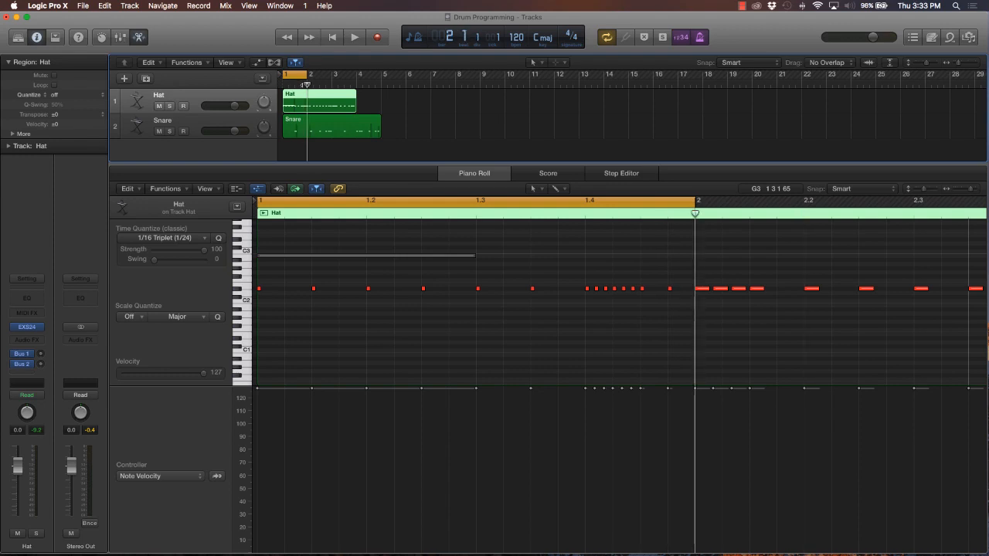
pyautogui.click(337, 99)
pyautogui.press('super+t')
pyautogui.moveTo(334, 105); pyautogui.dragTo(458, 105)
# - Copy the one-bar Hat region into bars 2, 3 and 4
pyautogui.click(291, 106)
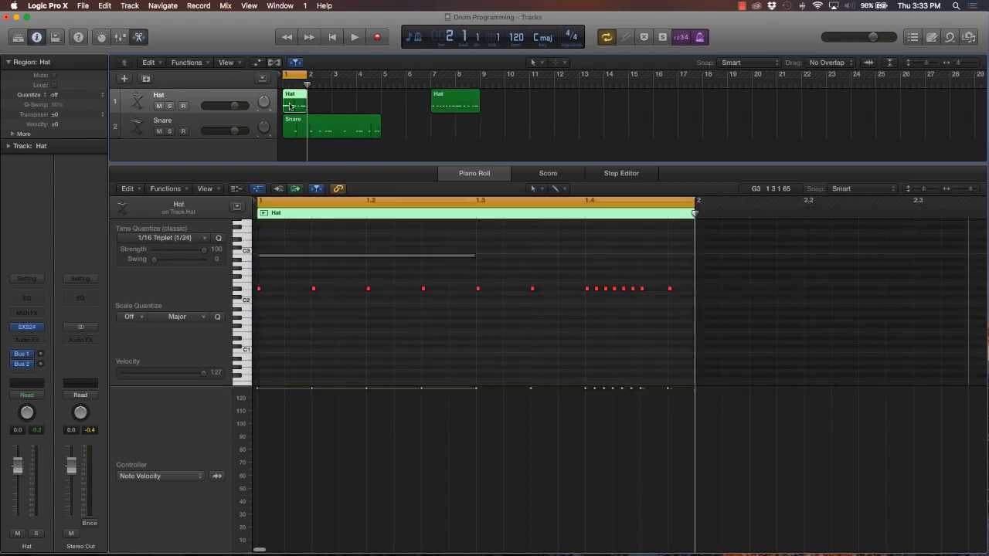
pyautogui.moveTo(292, 106); pyautogui.dragTo(313, 105)
pyautogui.moveTo(313, 105); pyautogui.dragTo(344, 107)
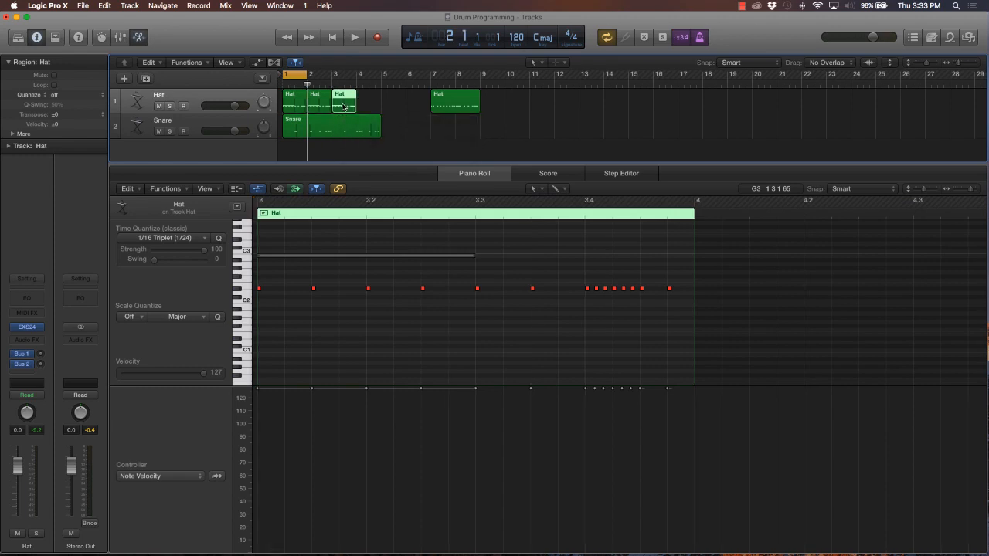
pyautogui.moveTo(344, 107); pyautogui.dragTo(368, 106)
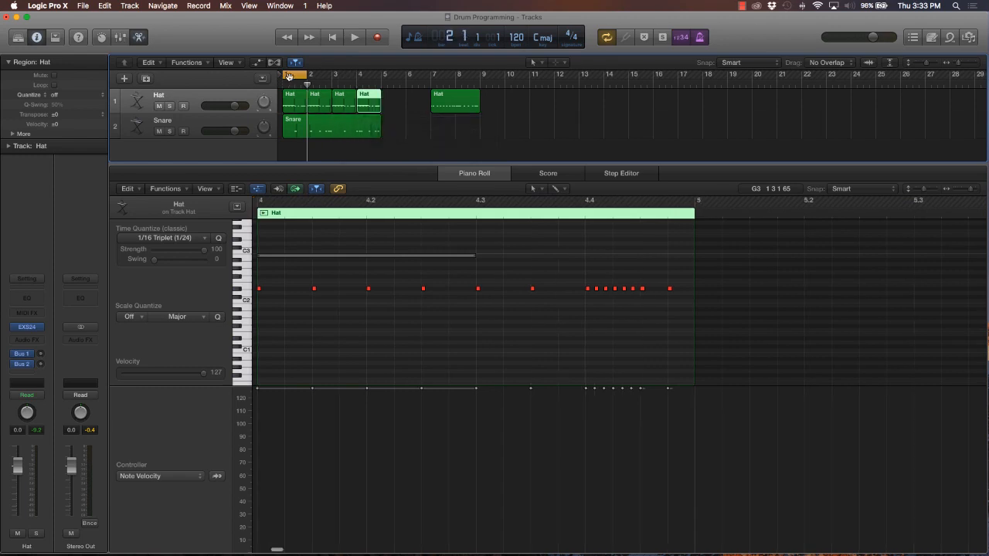
# - Set the cycle range to bars 1 through 4 and join the four one-bar Hat regions into one while auditioning
pyautogui.moveTo(308, 75); pyautogui.dragTo(255, 96)
pyautogui.click(400, 106)
pyautogui.press('space')
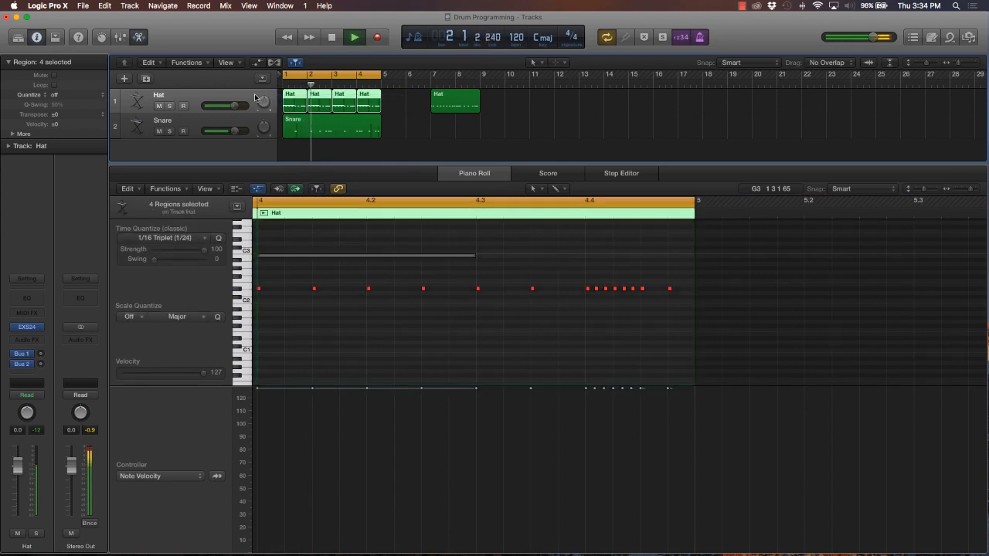
pyautogui.press('super+j')
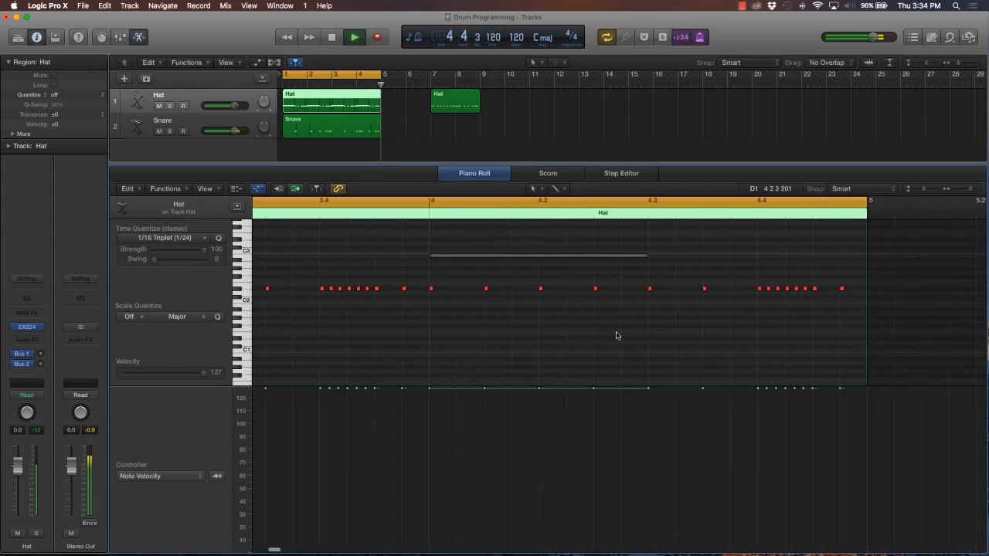
pyautogui.press('space')
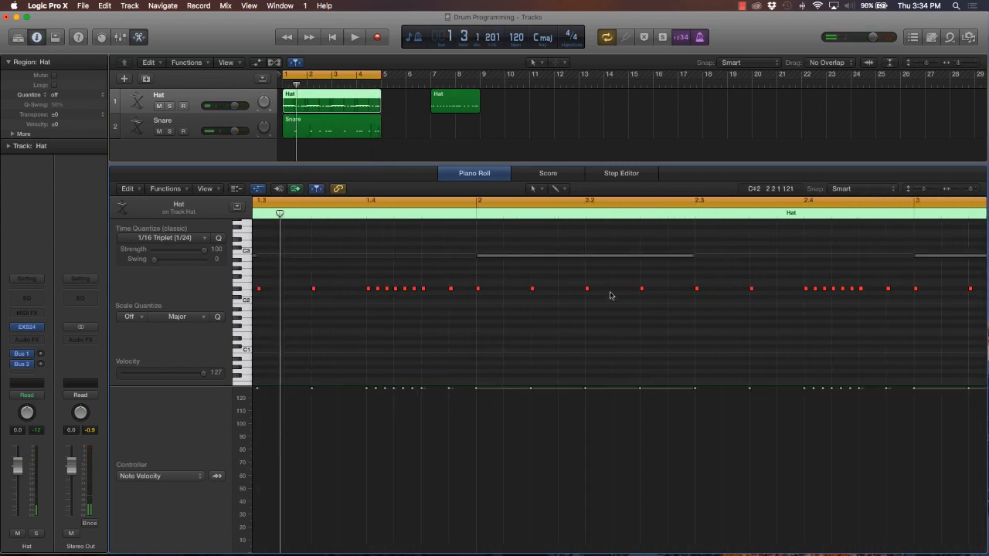
# - Replace the first six roll notes at 2.4 with three evenly spaced 1/16-triplet hat notes and audition the result
pyautogui.moveTo(316, 83); pyautogui.dragTo(325, 82)
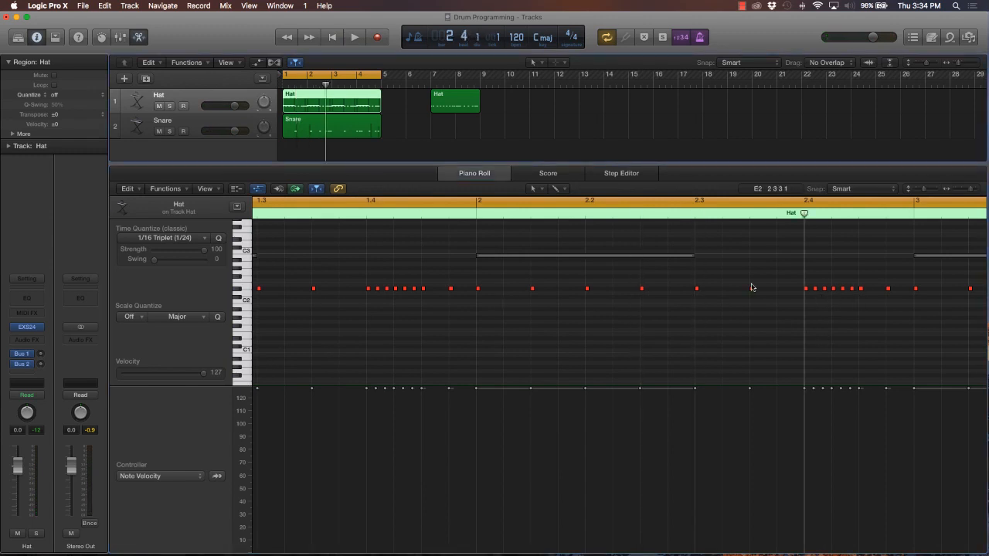
pyautogui.moveTo(799, 283); pyautogui.dragTo(854, 297)
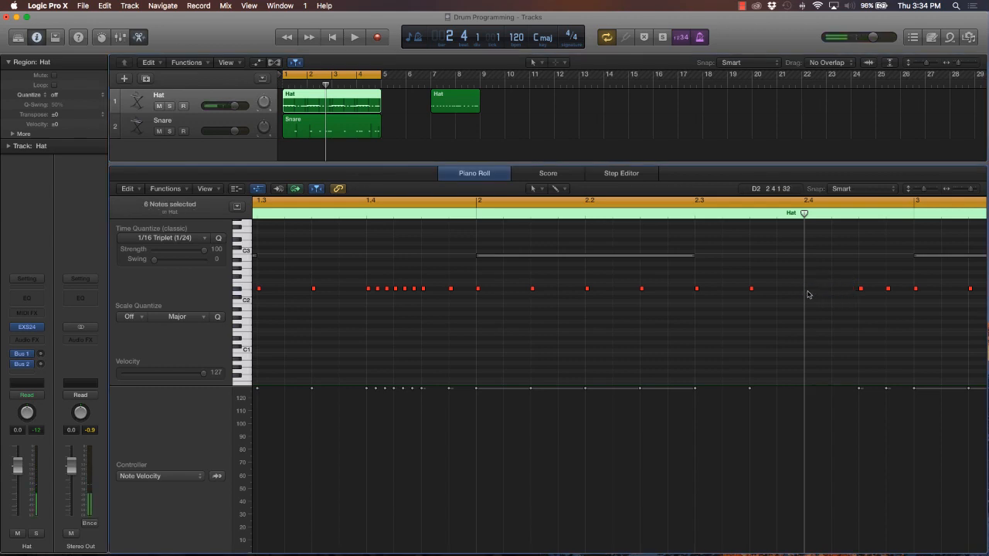
pyautogui.click(834, 290)
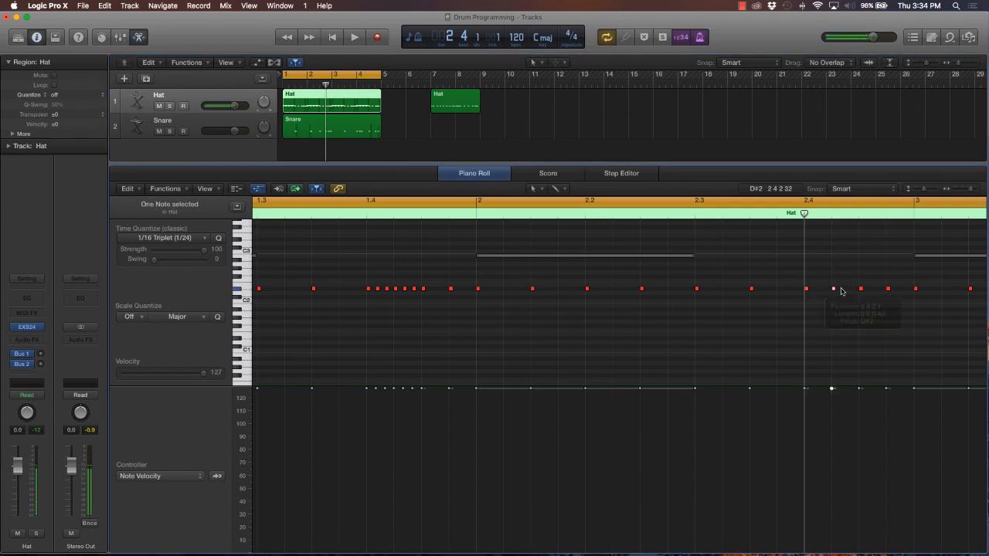
pyautogui.moveTo(833, 290); pyautogui.dragTo(823, 290)
pyautogui.moveTo(834, 289)
pyautogui.moveTo(834, 292); pyautogui.dragTo(802, 300)
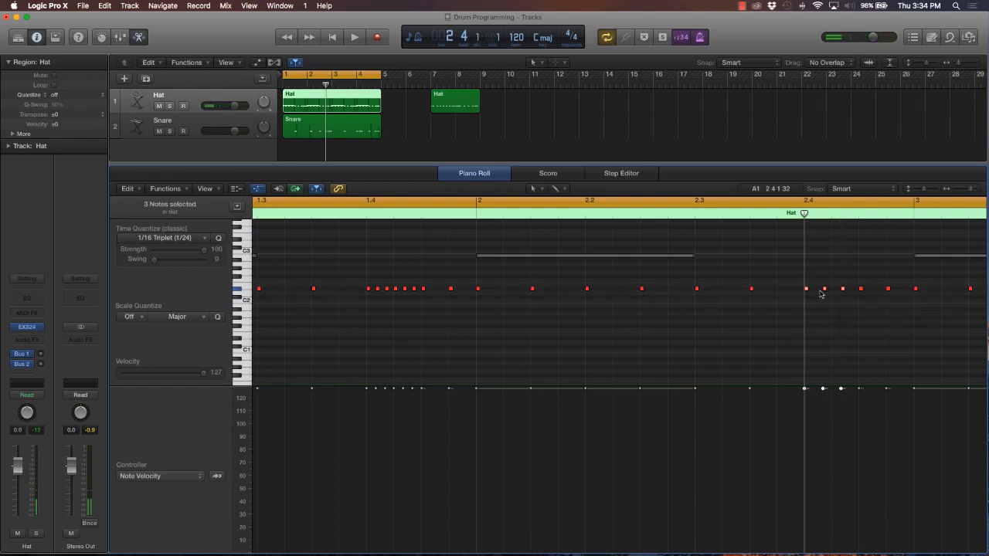
pyautogui.press('space')
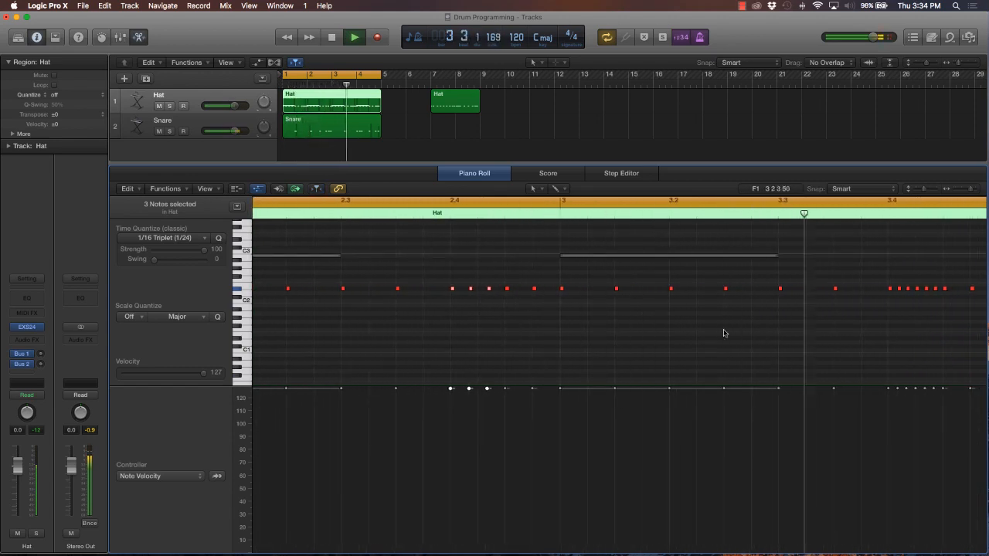
pyautogui.press('space')
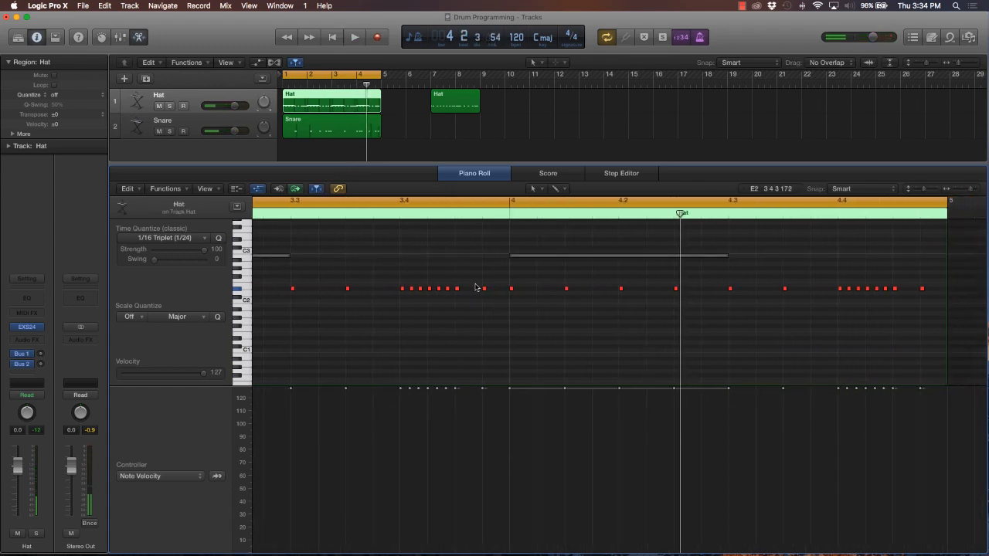
# - Delete the two hat notes at 3.4.4 and the start of bar 4, and audition a loop from 3.4 to 4.2
pyautogui.moveTo(475, 287); pyautogui.dragTo(541, 289)
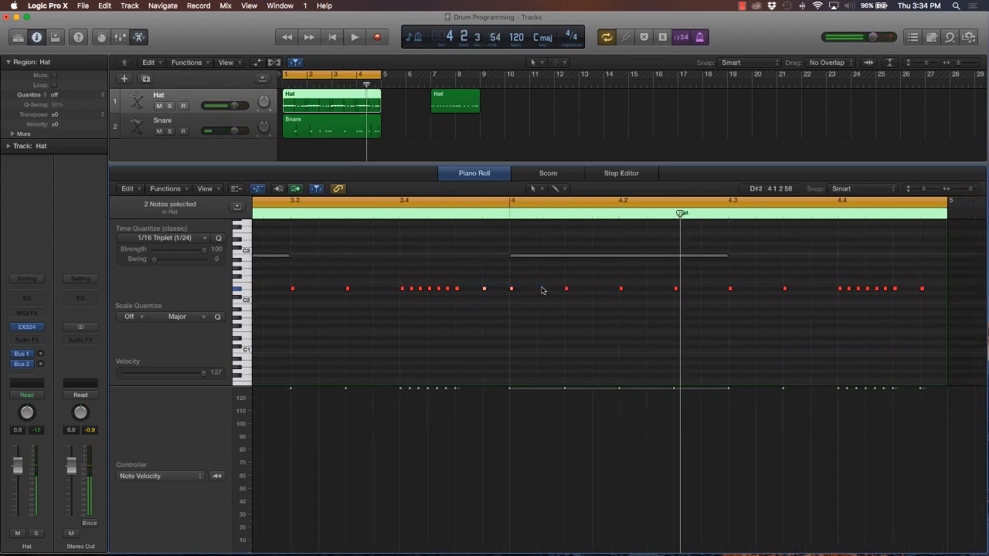
pyautogui.click(482, 213)
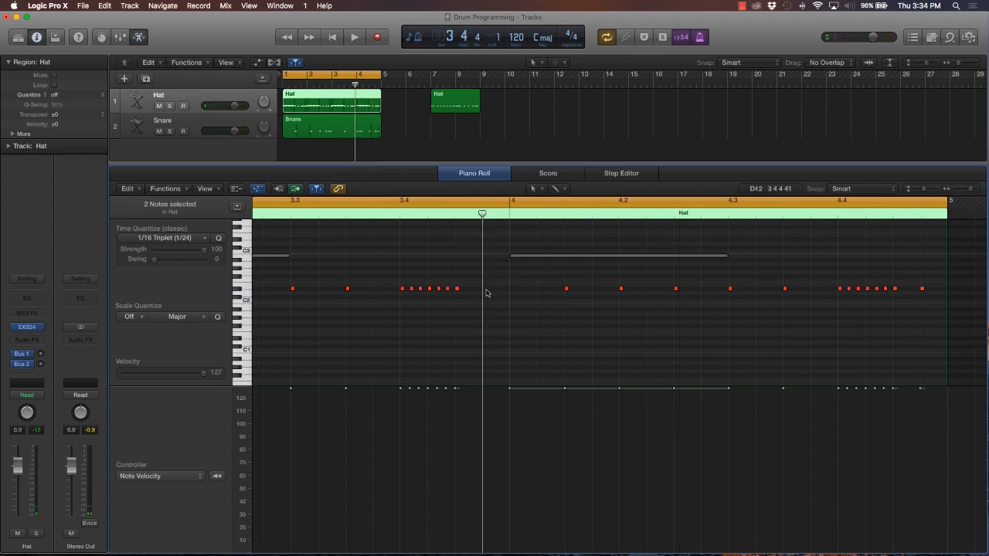
pyautogui.moveTo(397, 202); pyautogui.dragTo(618, 224)
pyautogui.press('space')
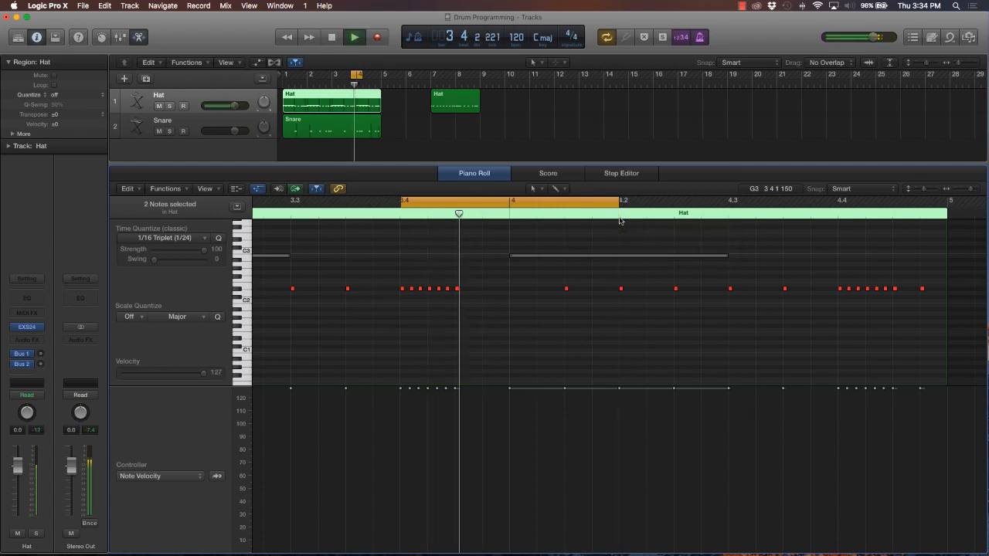
pyautogui.press('space')
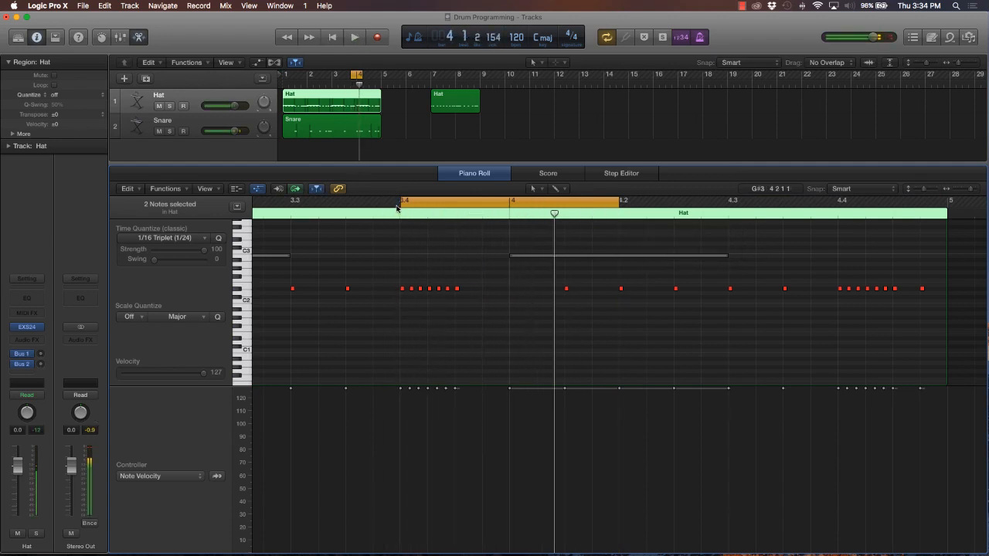
# - Widen the cycle range to run from 3.3 to 4.3 and play the loop
pyautogui.moveTo(401, 203); pyautogui.dragTo(287, 202)
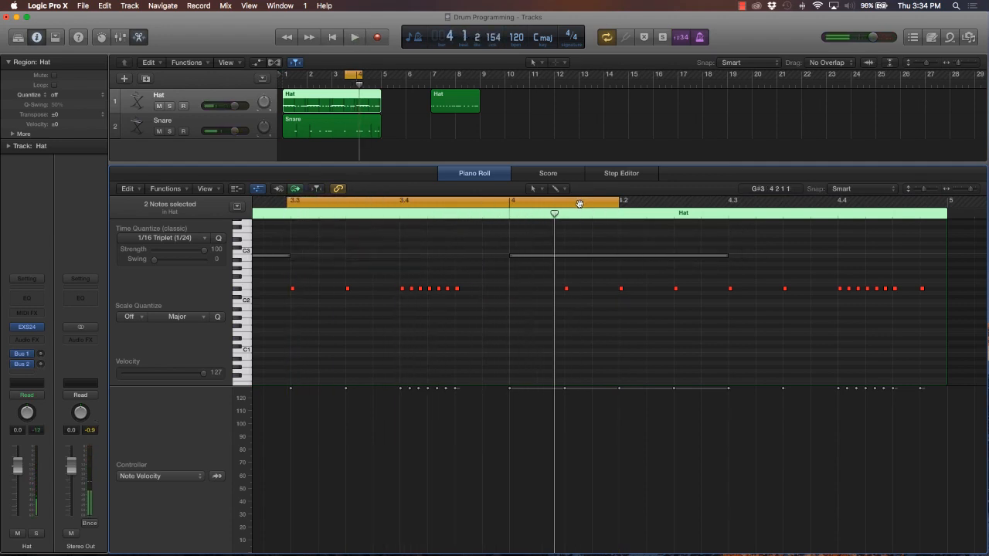
pyautogui.moveTo(617, 202); pyautogui.dragTo(727, 204)
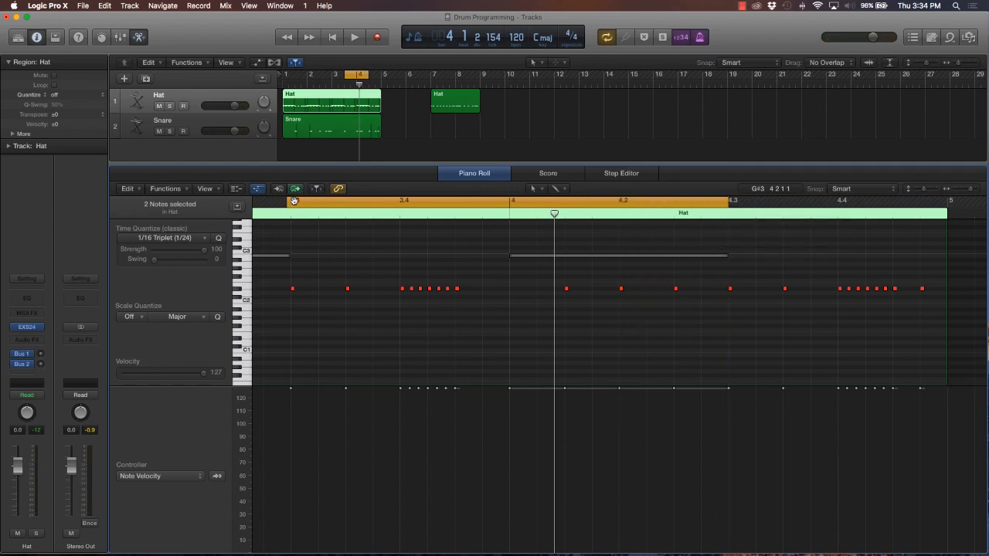
pyautogui.moveTo(290, 202); pyautogui.dragTo(291, 202)
pyautogui.press('space')
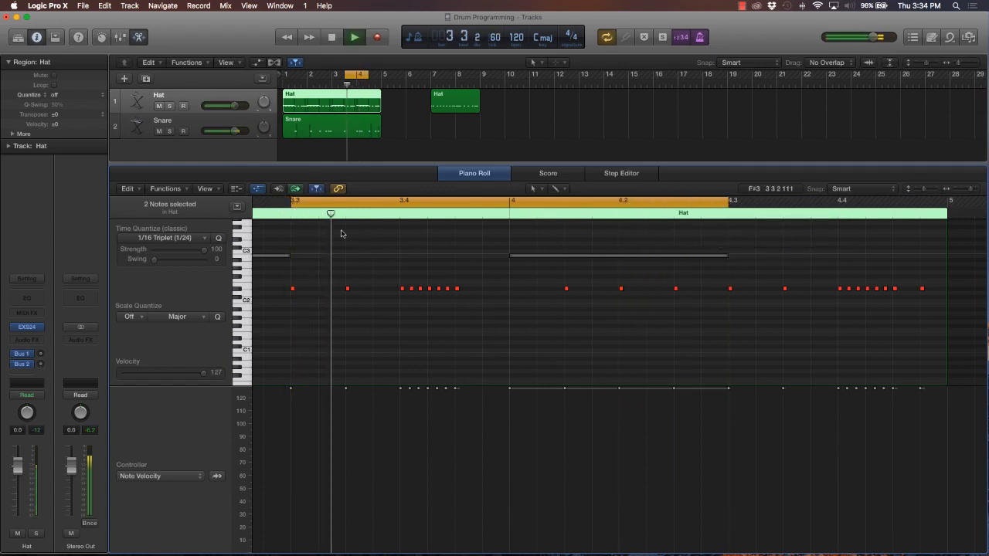
# - Delete the two hat notes at 4.1.3 and 4.2, and audition the loop from 3.3 to 4.3
pyautogui.press('space')
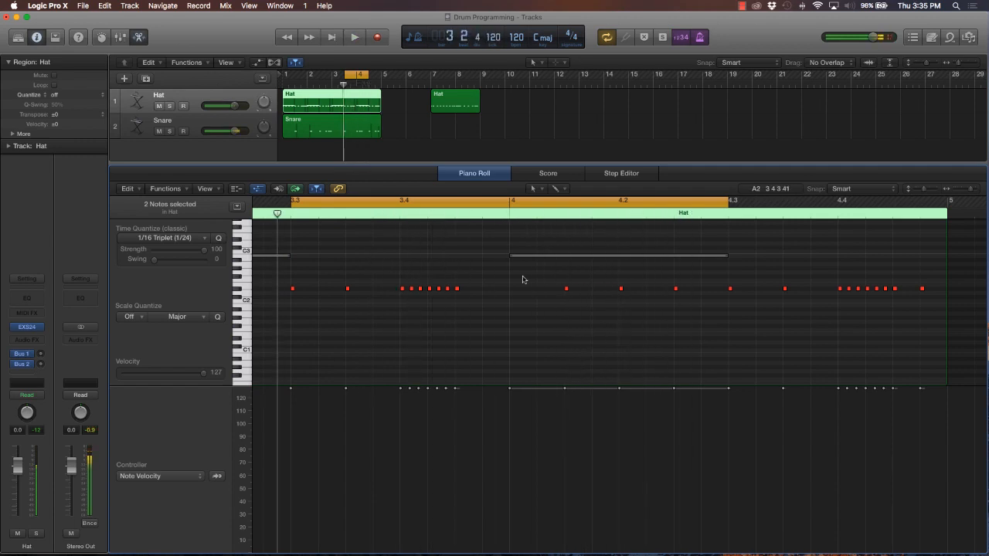
pyautogui.moveTo(533, 280); pyautogui.dragTo(639, 296)
pyautogui.press('Delete')
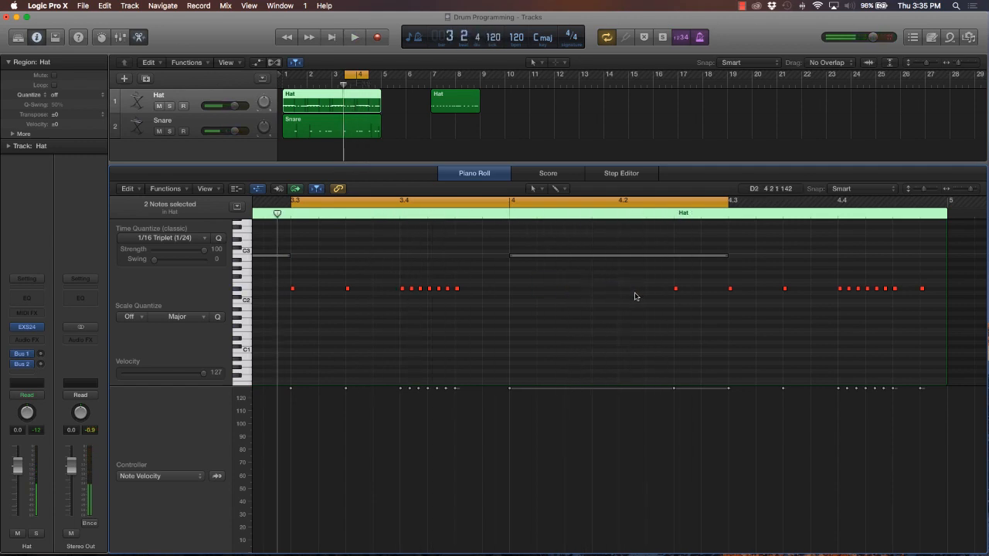
pyautogui.press('space')
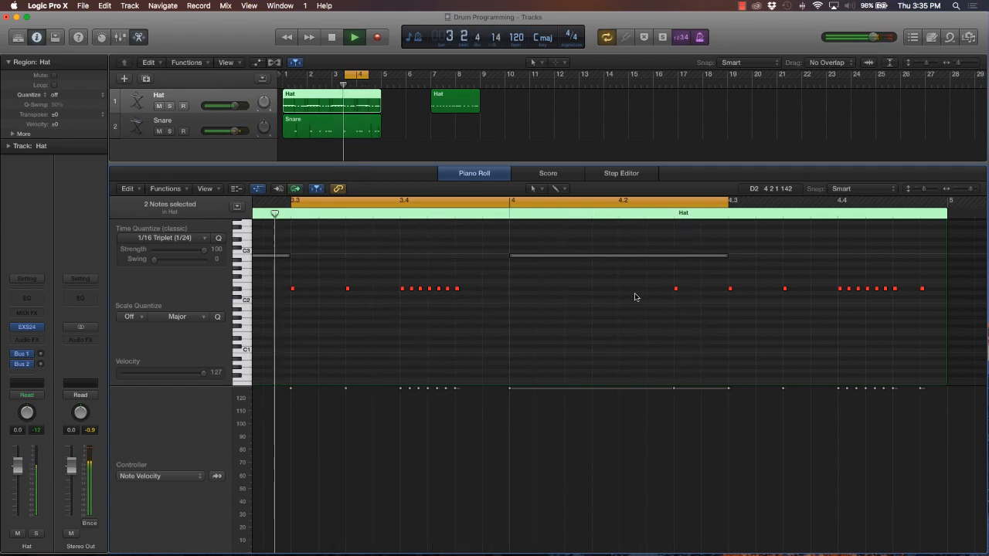
pyautogui.press('space')
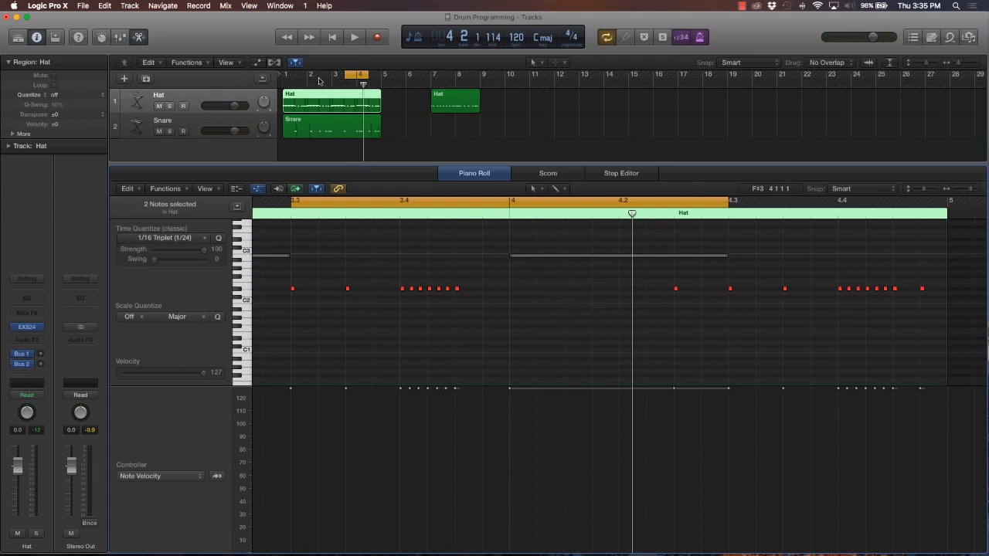
# - Set the cycle range to bar 2, delete the three hat notes from 2.1.3 through 2.2.3, and audition the bar
pyautogui.moveTo(353, 75); pyautogui.dragTo(316, 79)
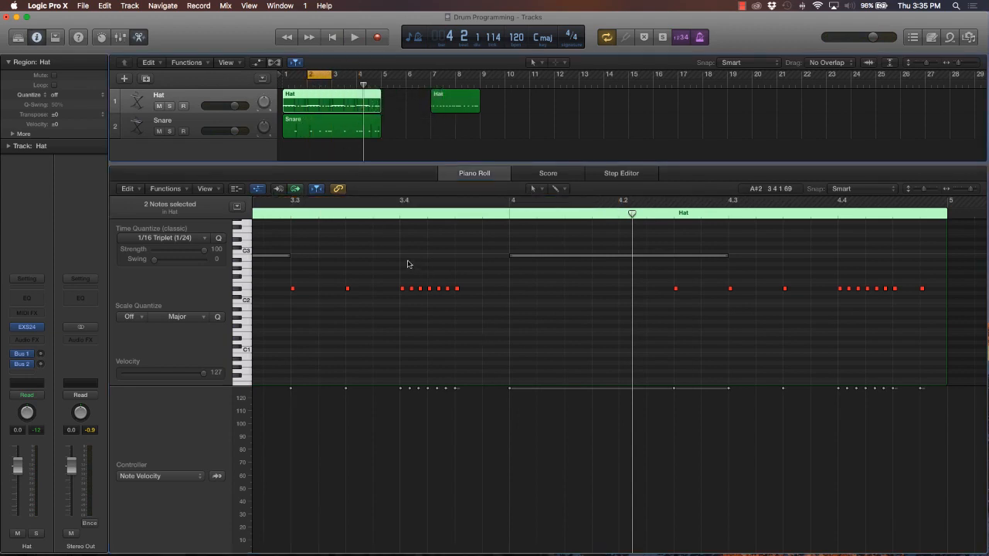
pyautogui.hscroll(-10, 407, 264)
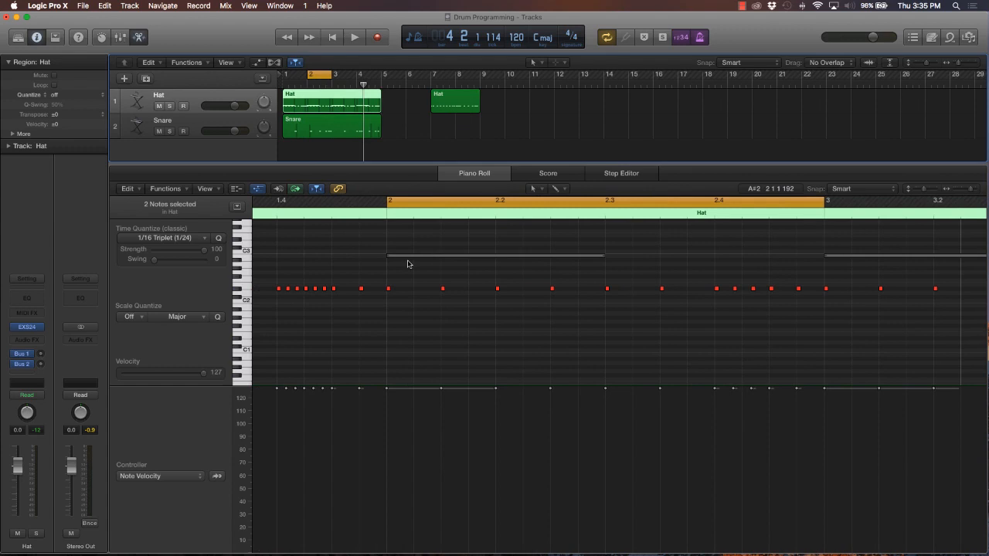
pyautogui.press('space')
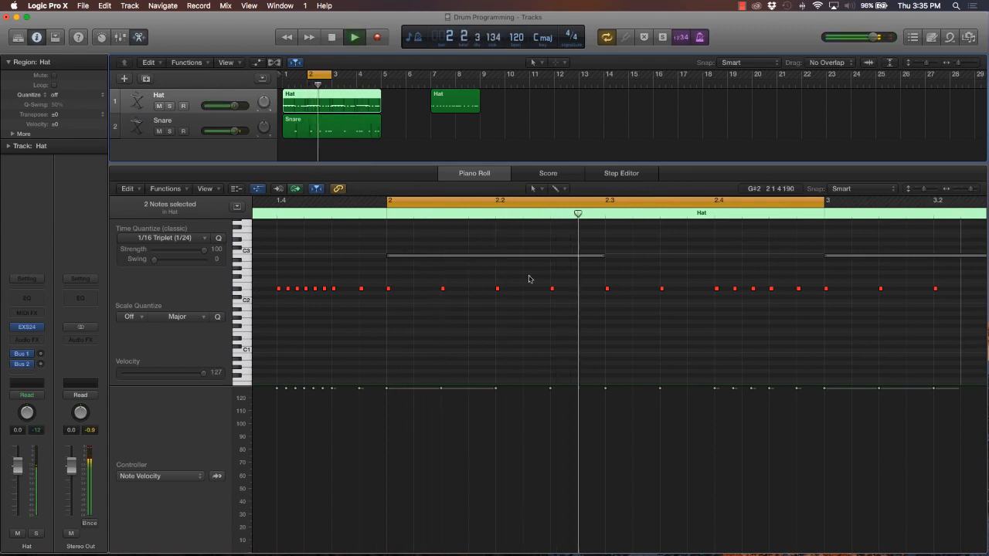
pyautogui.press('space')
pyautogui.moveTo(421, 271); pyautogui.dragTo(561, 309)
pyautogui.press('Delete')
pyautogui.press('space')
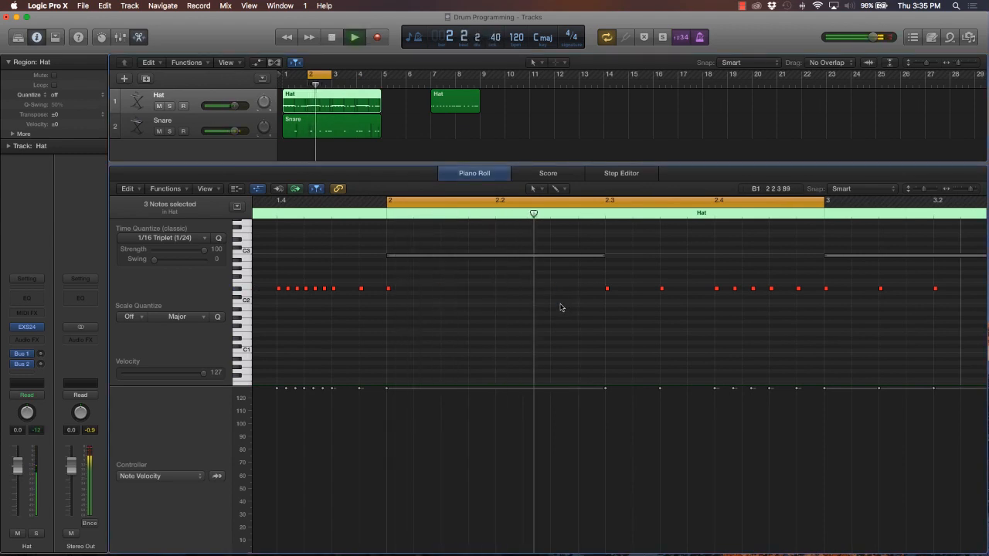
pyautogui.press('space')
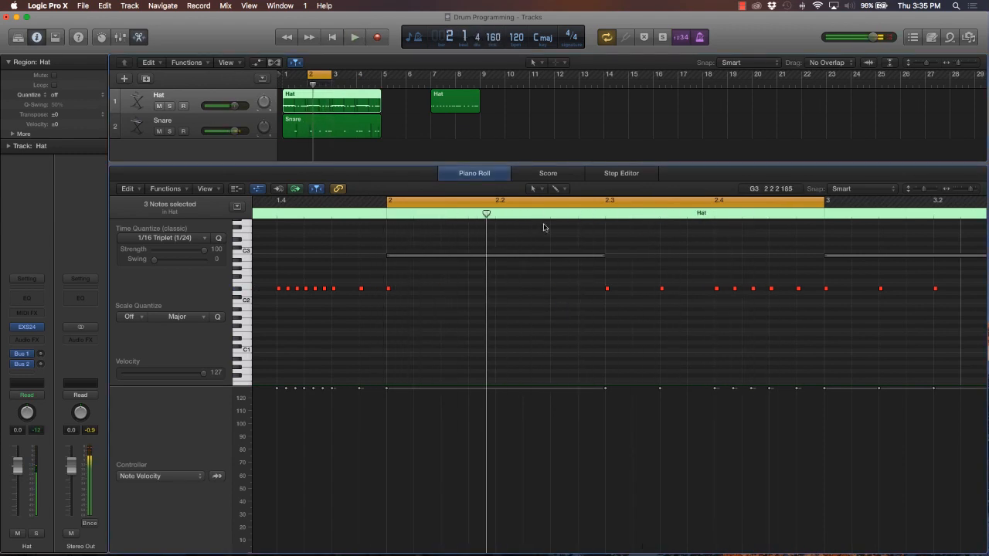
# - Extend the cycle range to cover bars 1 through 4 and play the pattern from the beginning
pyautogui.click(540, 202)
pyautogui.click(311, 75)
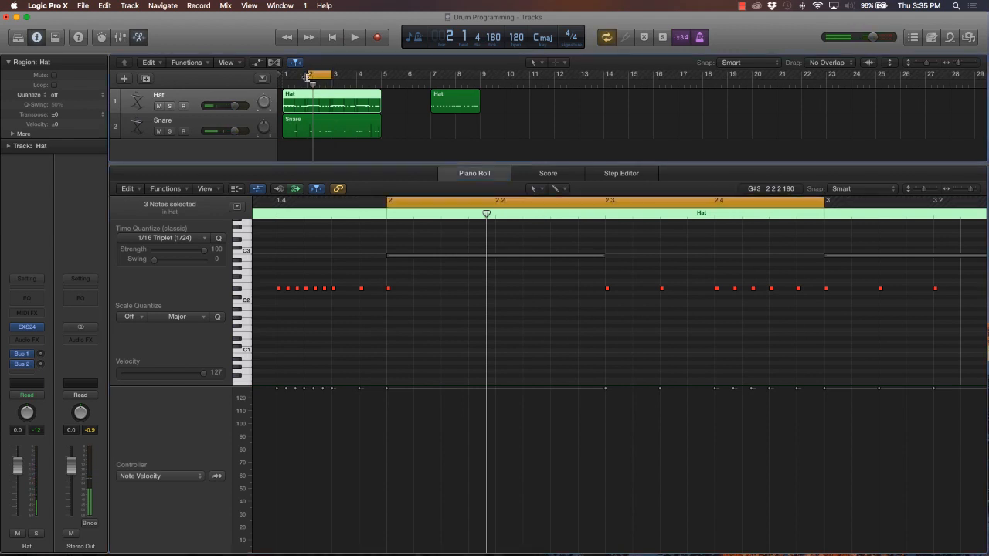
pyautogui.moveTo(308, 76); pyautogui.dragTo(386, 118)
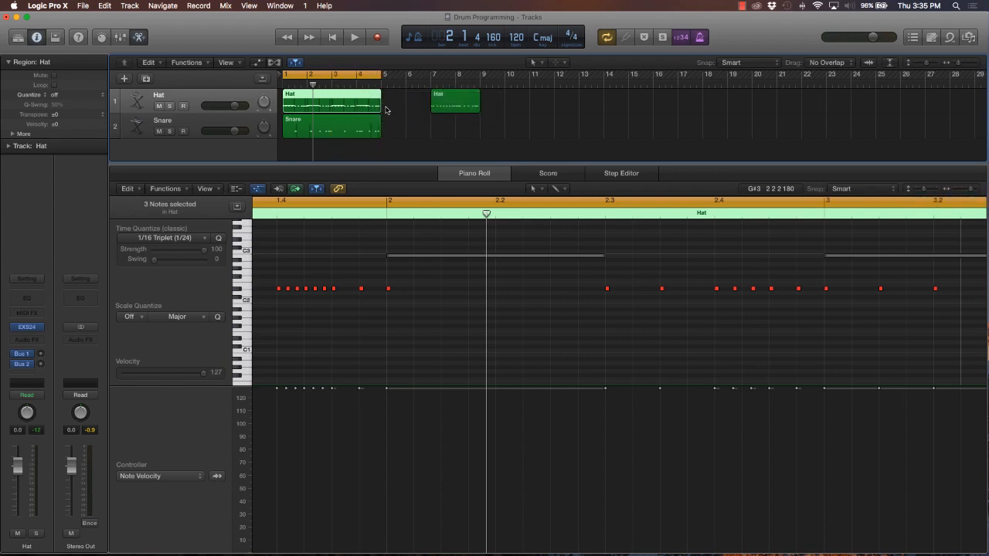
pyautogui.press('space')
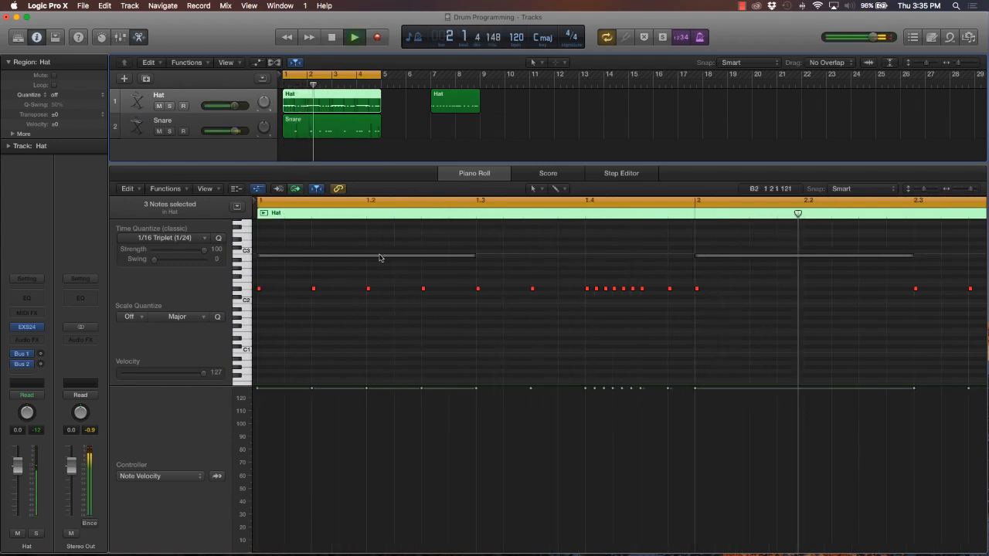
pyautogui.press('space')
pyautogui.hscroll(-10, 373, 263)
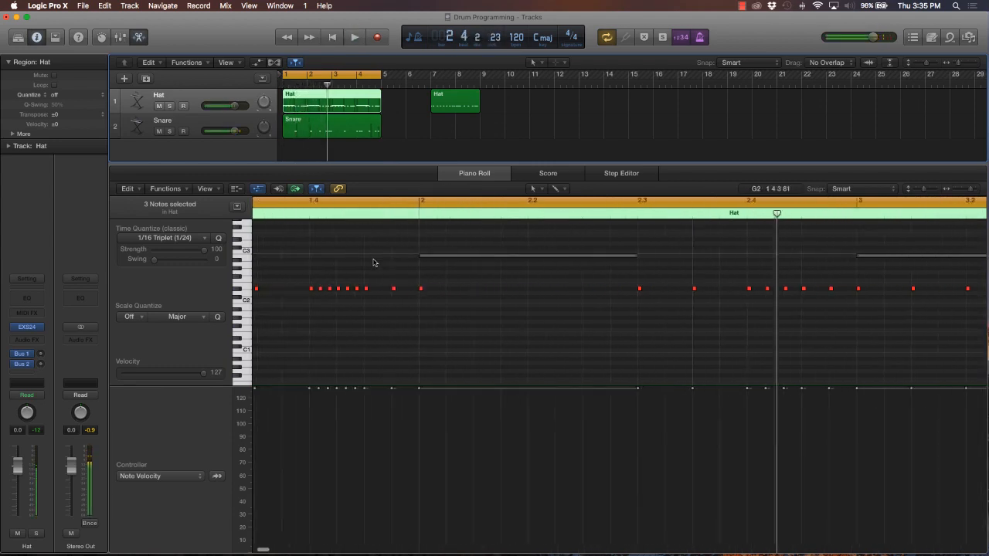
pyautogui.press('space')
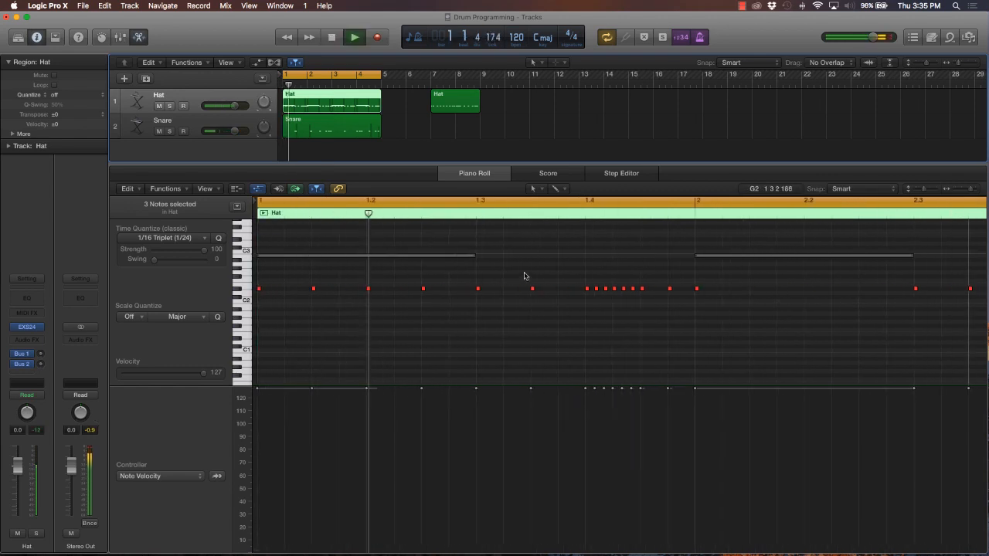
# - Delete the hat note at 1.3.3 and resume playback of the four-bar loop
pyautogui.press('space')
pyautogui.moveTo(543, 272); pyautogui.dragTo(497, 301)
pyautogui.press('space')
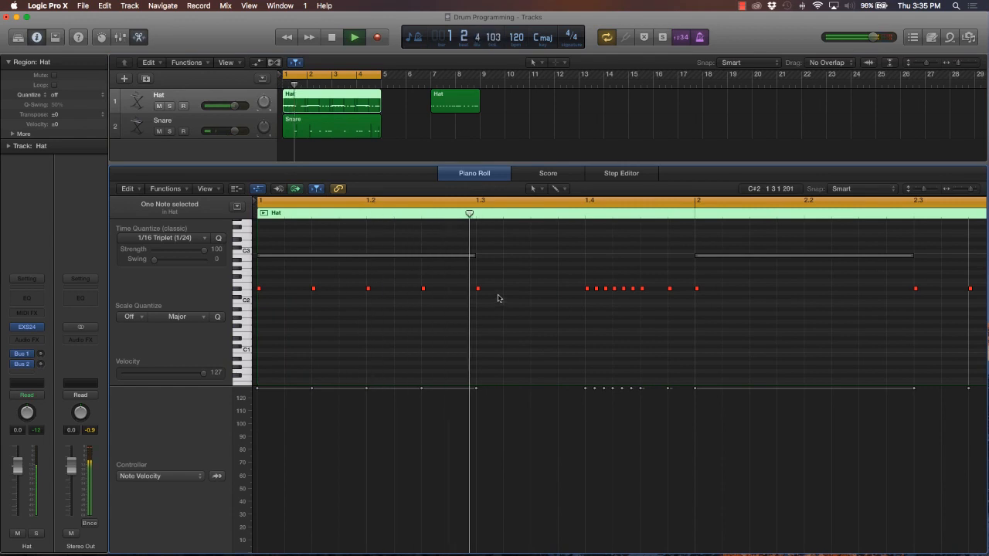
# - Add an extra hat note at 1.2.4, just before 1.3, and audition the four-bar pattern
pyautogui.press('super+space')
pyautogui.click(459, 302)
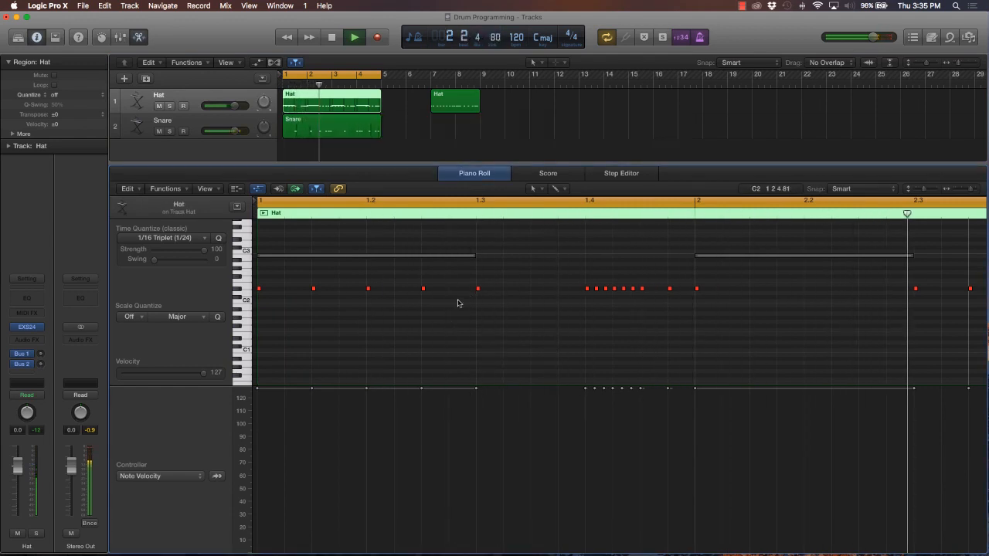
pyautogui.press('space')
pyautogui.press('space')
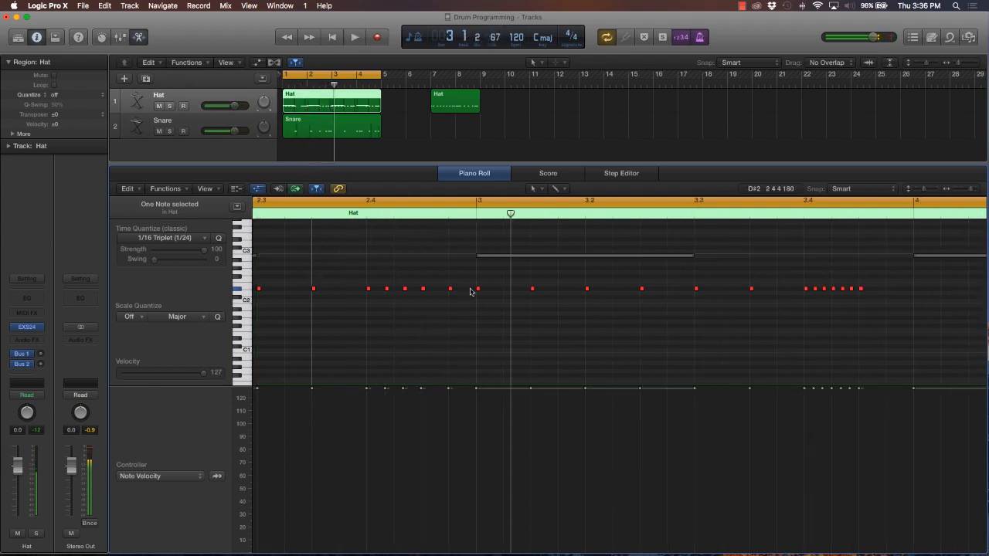
pyautogui.press('space')
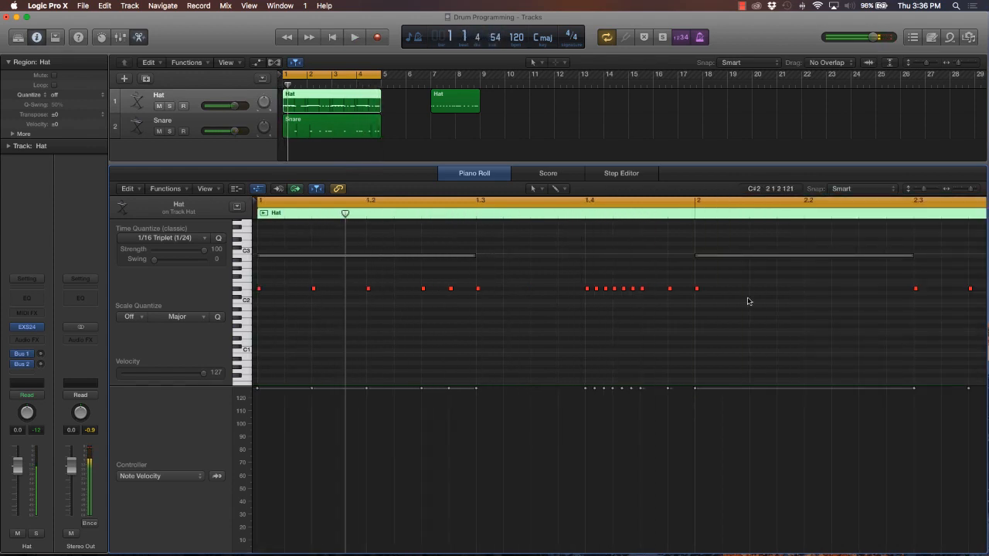
pyautogui.press('space')
# - Place the playhead at 4.4 and examine the Snare region's three triplet notes at that beat
pyautogui.hscroll(5, 749, 301)
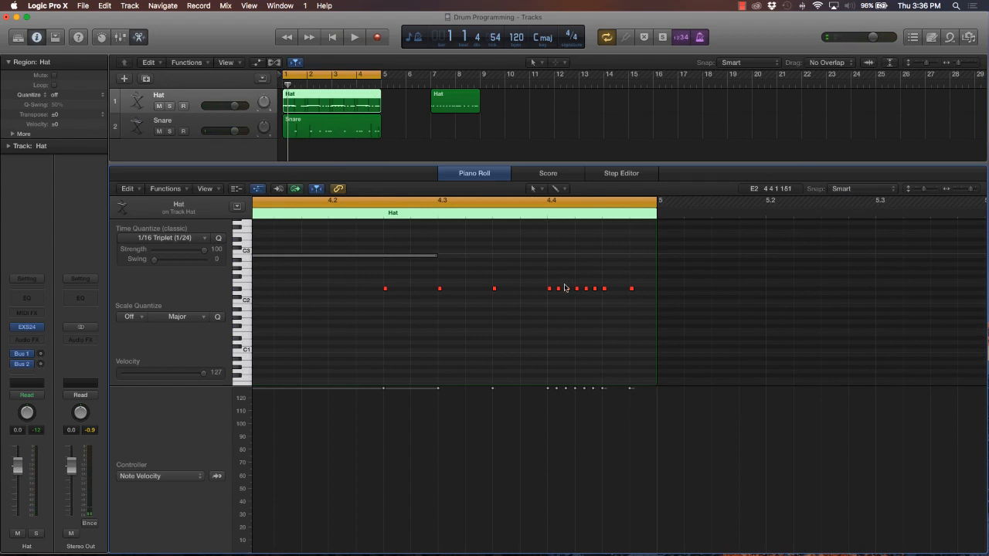
pyautogui.click(545, 215)
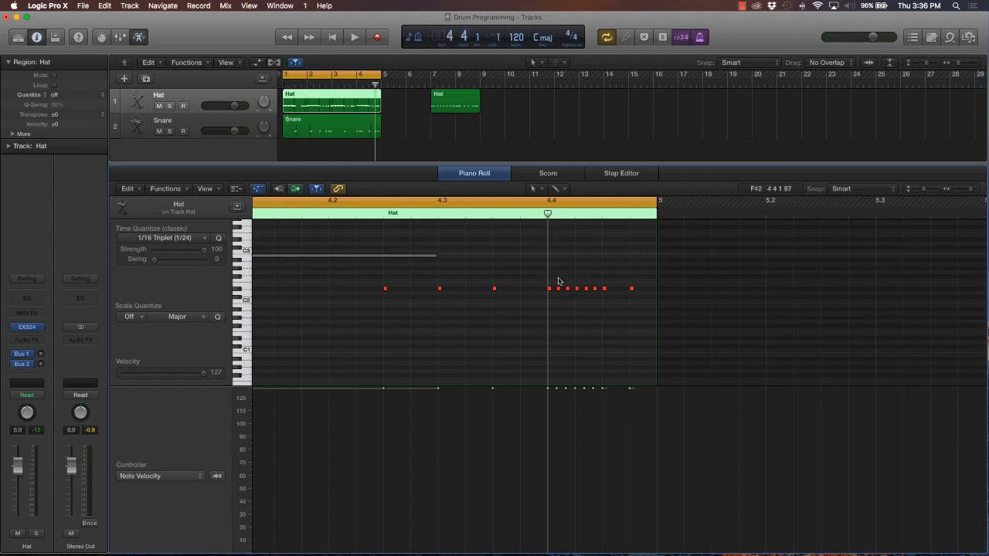
pyautogui.click(371, 124)
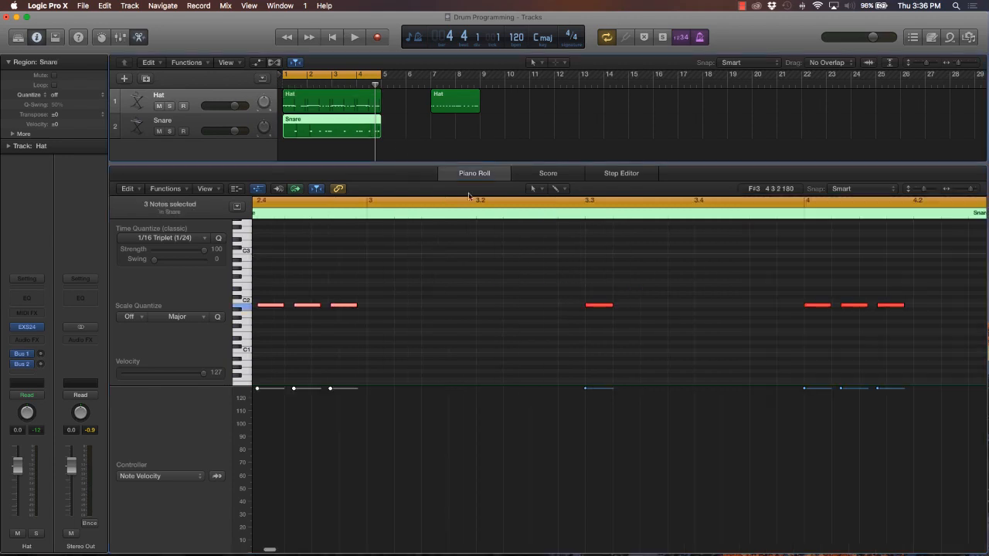
pyautogui.hscroll(15, 768, 300)
pyautogui.hscroll(-6, 764, 304)
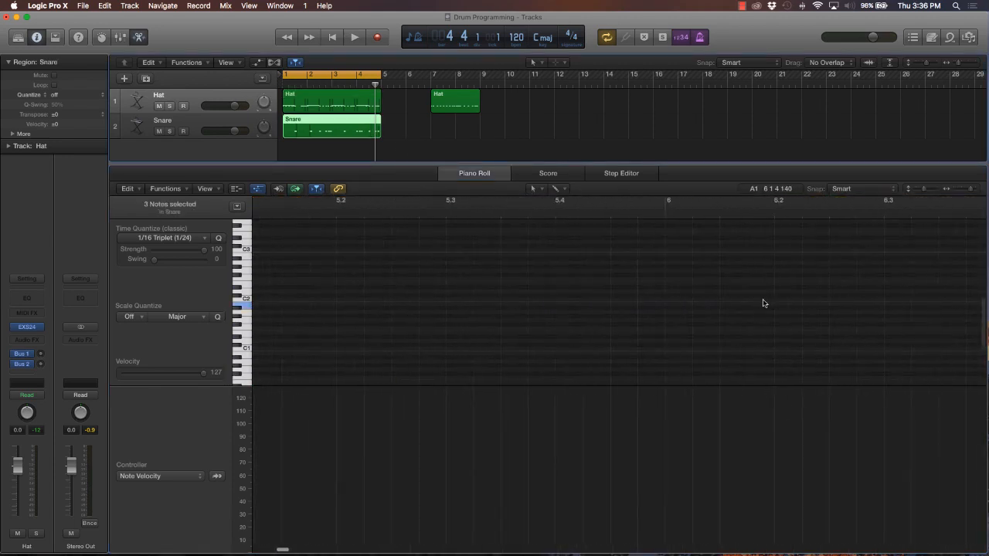
pyautogui.hscroll(-4, 749, 306)
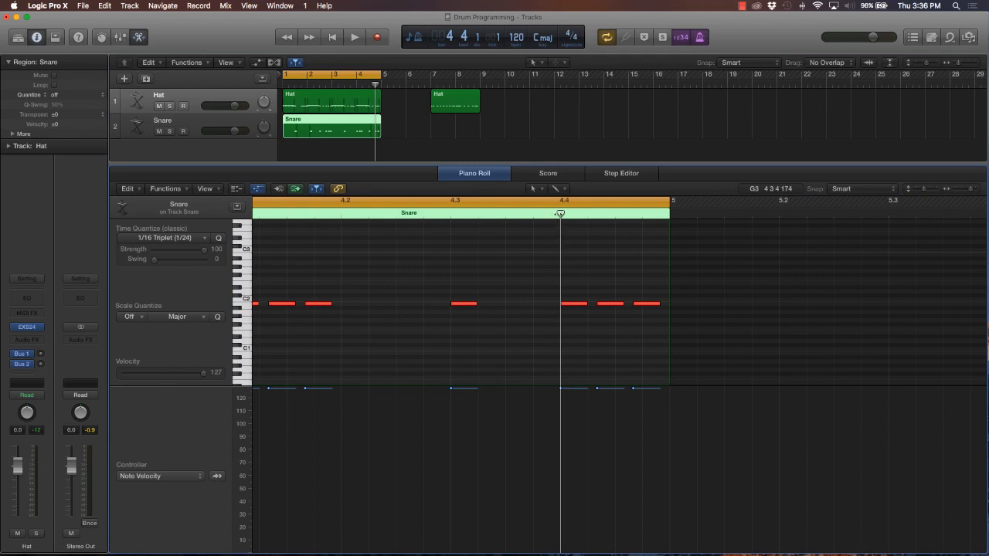
pyautogui.moveTo(567, 280); pyautogui.dragTo(668, 328)
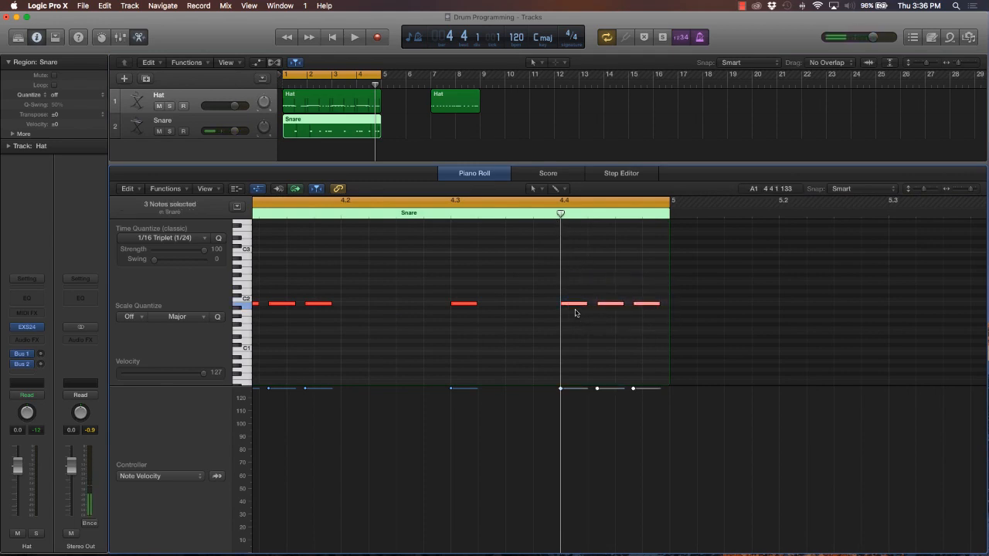
pyautogui.hscroll(1, 575, 313)
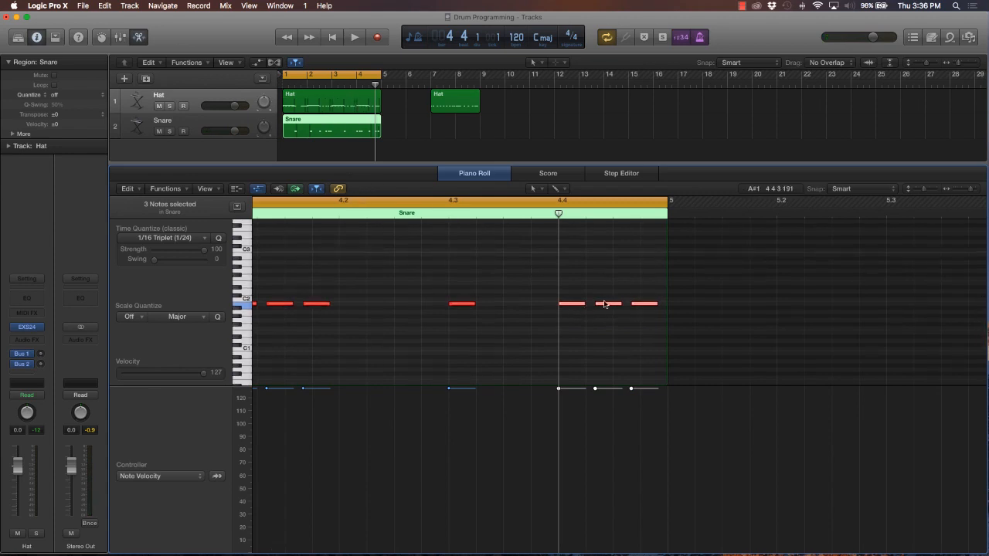
# - In the four-bar Hat region, interleave copies of the first three roll notes at 4.4 and quantize all six to 1/64 Triplet (1/96)
pyautogui.click(338, 99)
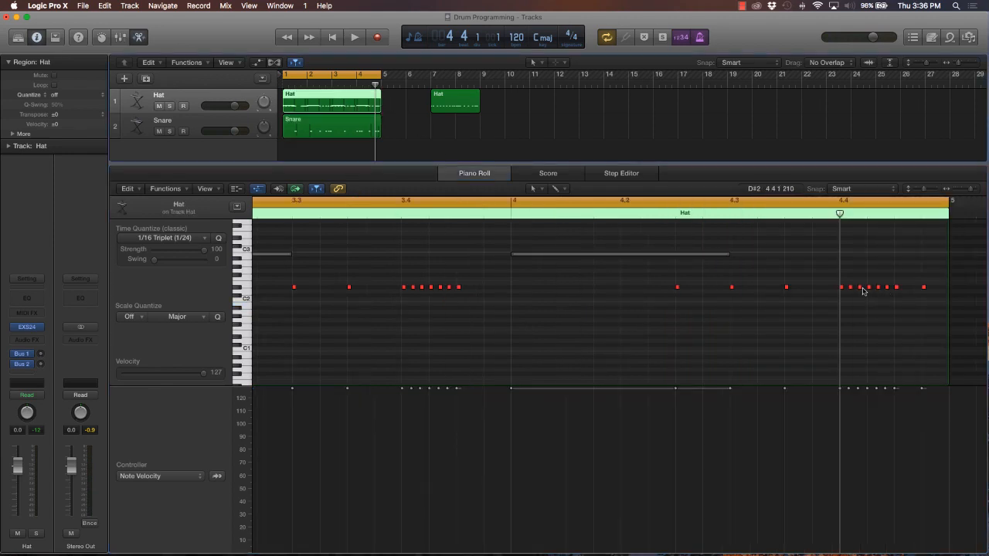
pyautogui.moveTo(864, 290); pyautogui.dragTo(847, 291)
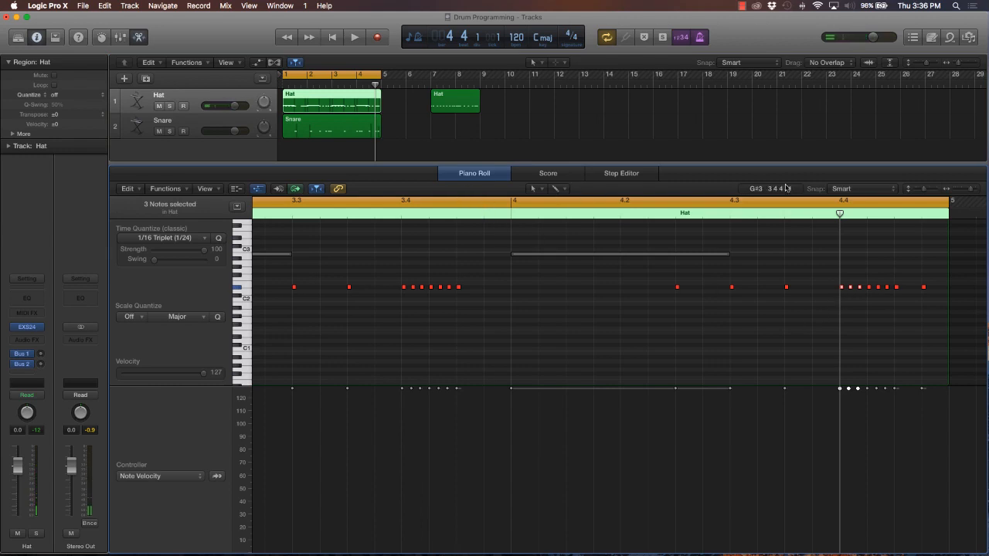
pyautogui.moveTo(975, 191); pyautogui.dragTo(980, 192)
pyautogui.hscroll(5, 873, 358)
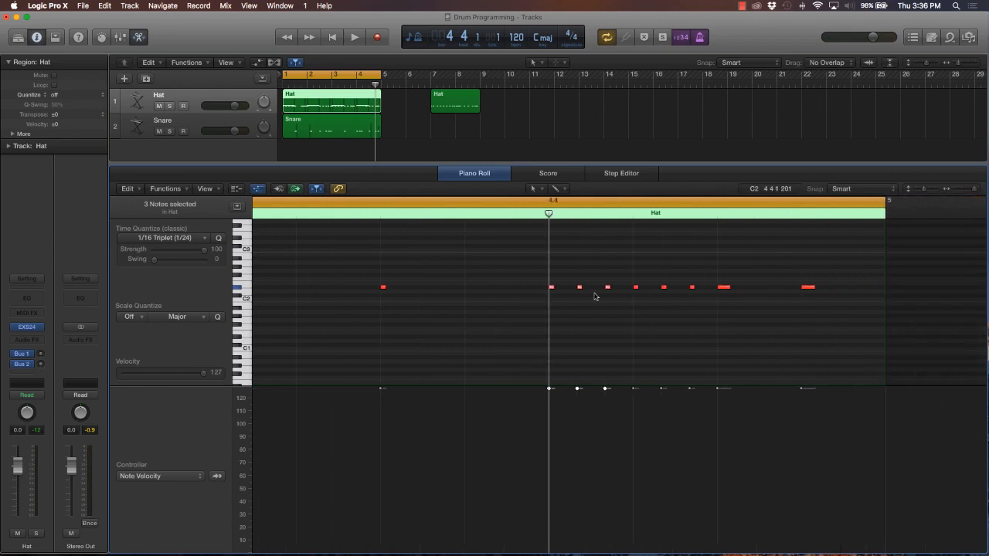
pyautogui.moveTo(551, 290)
pyautogui.mouseDown()
pyautogui.moveTo(565, 292)
pyautogui.moveTo(552, 289)
pyautogui.mouseUp()
pyautogui.click(572, 297)
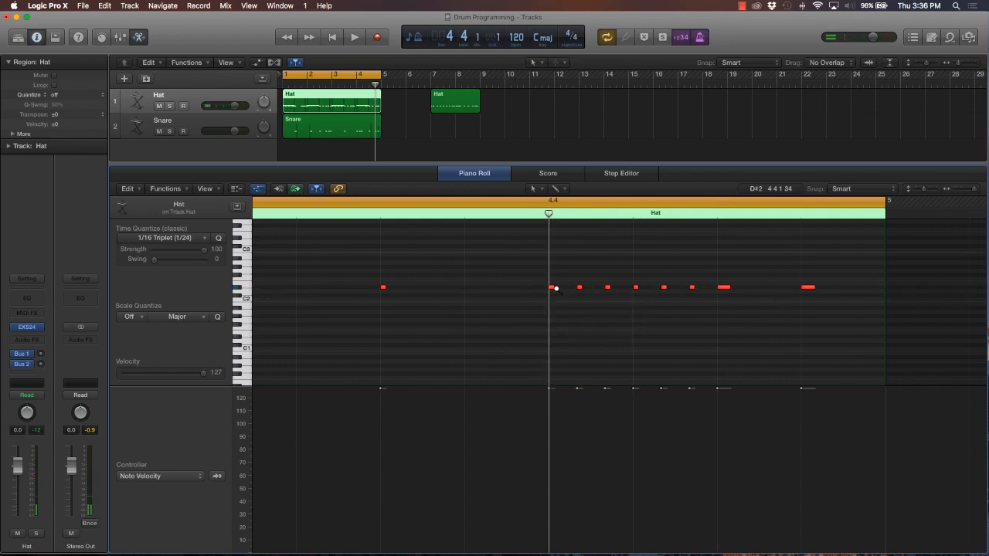
pyautogui.moveTo(548, 293); pyautogui.dragTo(615, 281)
pyautogui.moveTo(551, 289); pyautogui.dragTo(565, 290)
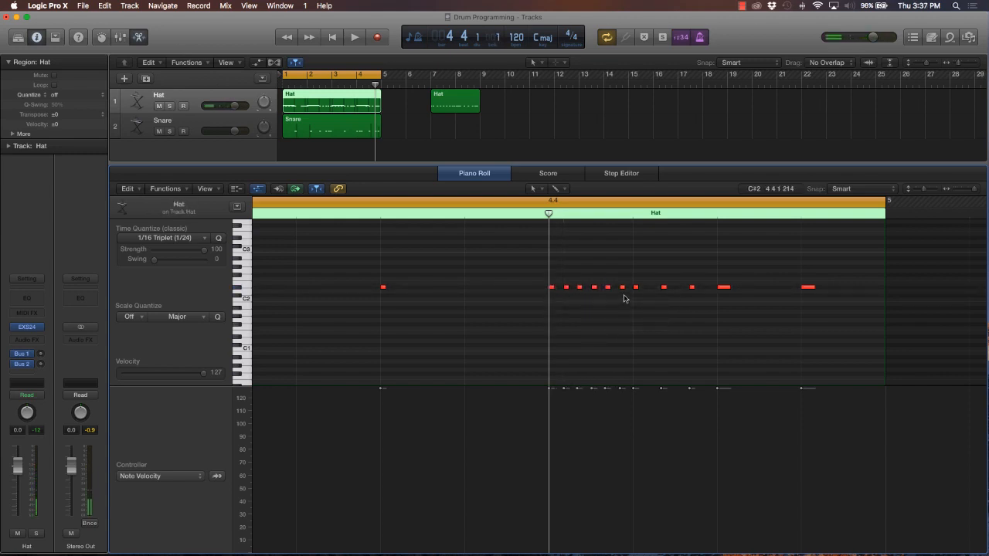
pyautogui.moveTo(628, 299); pyautogui.dragTo(545, 281)
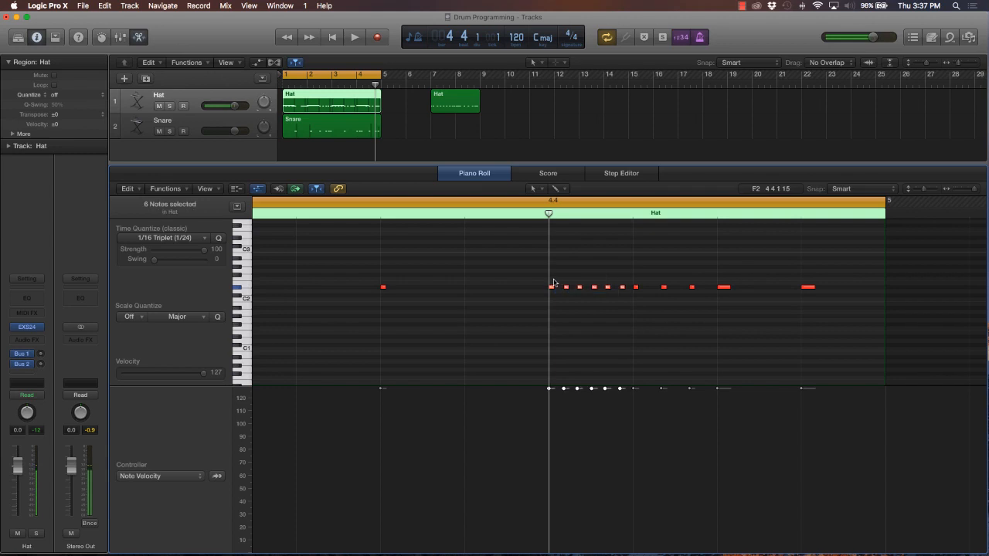
pyautogui.click(190, 239)
pyautogui.click(188, 384)
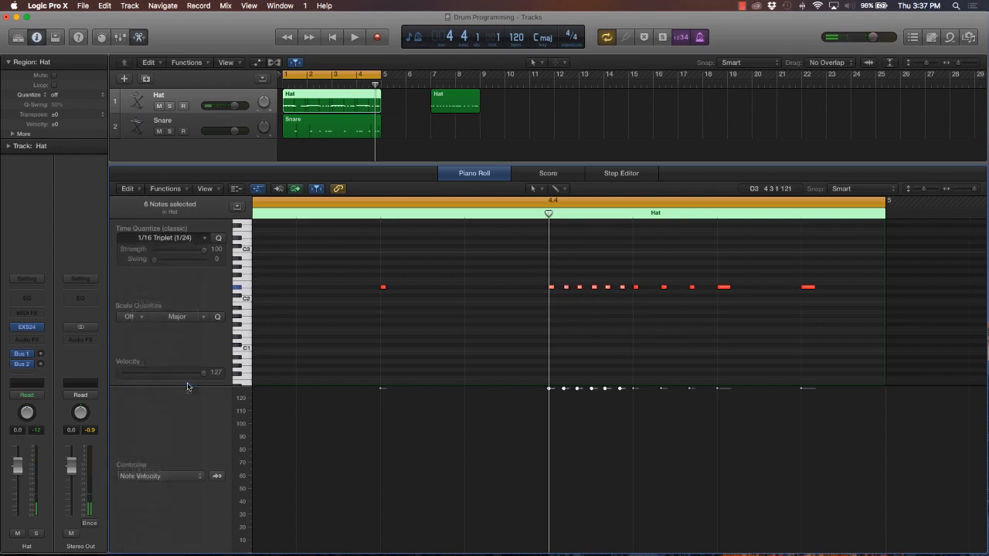
# - Delete every hat note after the fourth roll note at 4.4, through the end of bar 4
pyautogui.moveTo(616, 258); pyautogui.dragTo(626, 315)
pyautogui.press('Delete')
pyautogui.click(608, 287)
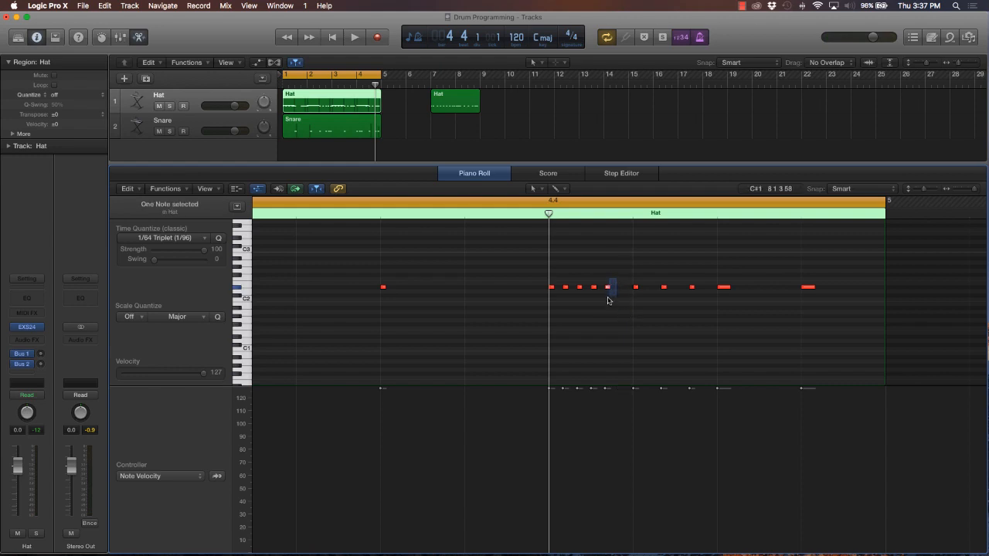
pyautogui.press('Delete')
pyautogui.moveTo(627, 275); pyautogui.dragTo(847, 310)
pyautogui.press('Delete')
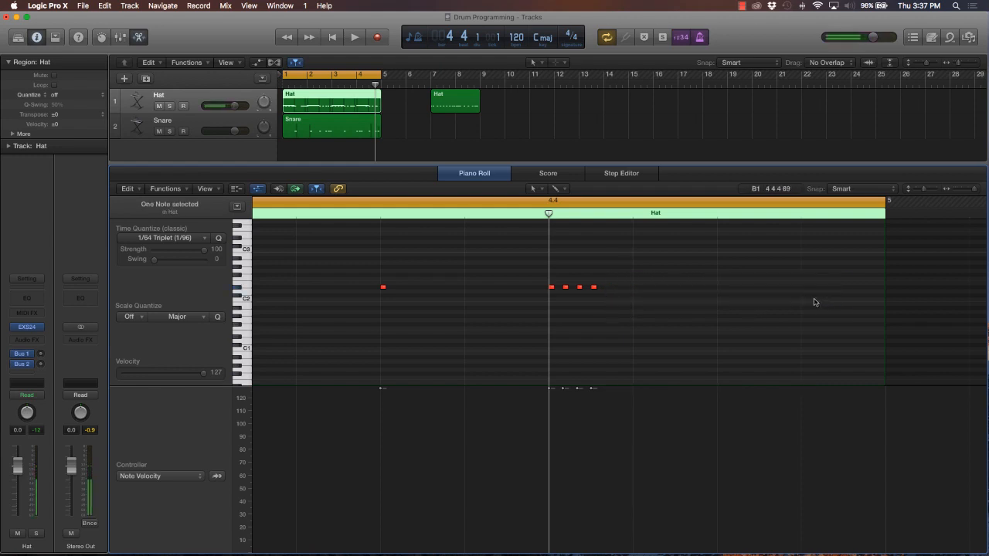
# - Add a guide note on F2 above the hat roll at 4.4, extended to about the length of the Snare region's first triplet note
pyautogui.keyDown('super'); pyautogui.click(551, 271); pyautogui.keyUp('super')
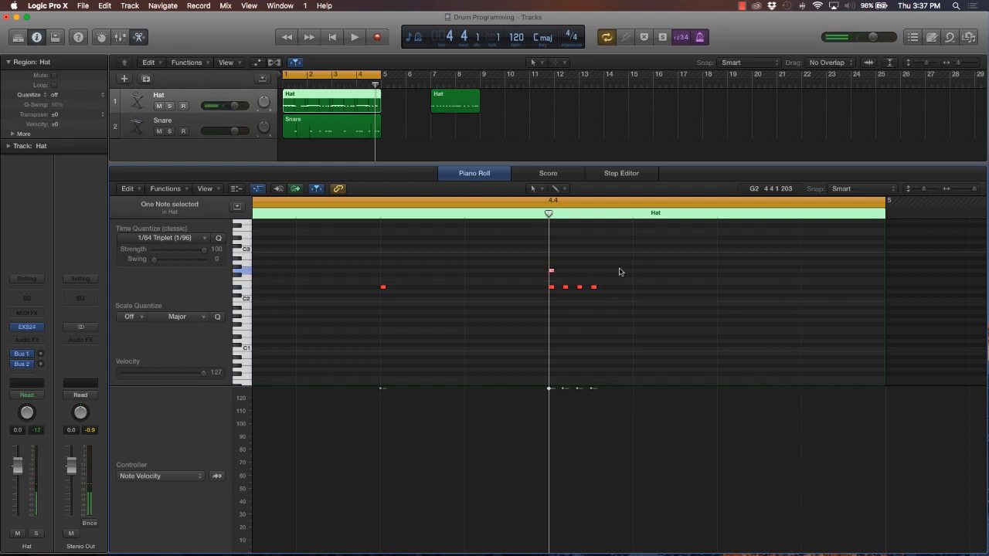
pyautogui.moveTo(551, 271); pyautogui.dragTo(552, 279)
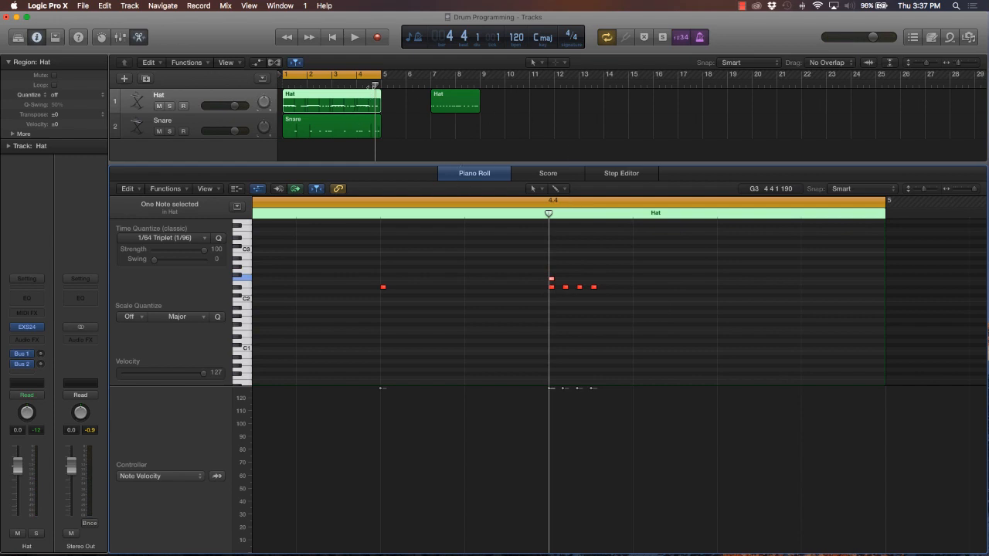
pyautogui.moveTo(374, 86); pyautogui.dragTo(370, 85)
pyautogui.click(375, 122)
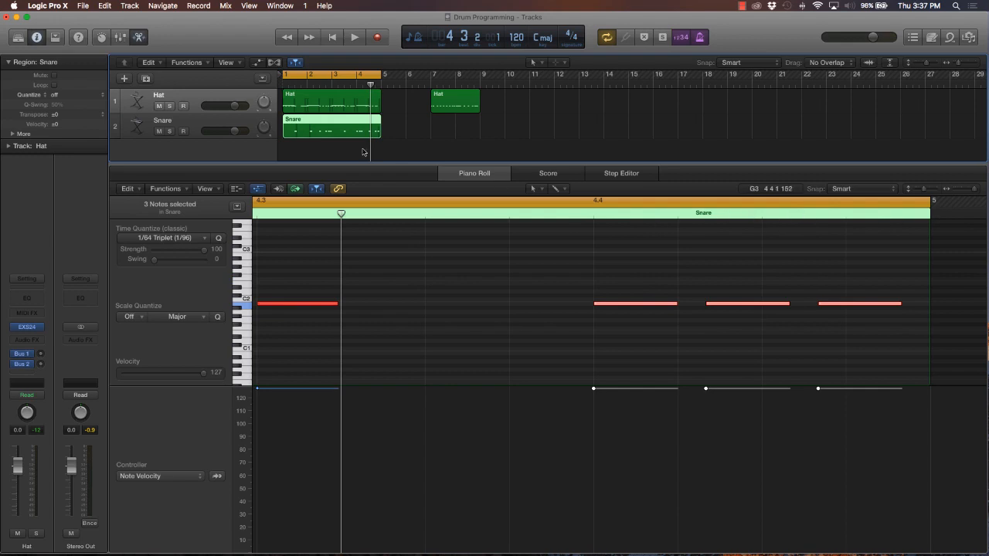
pyautogui.click(353, 96)
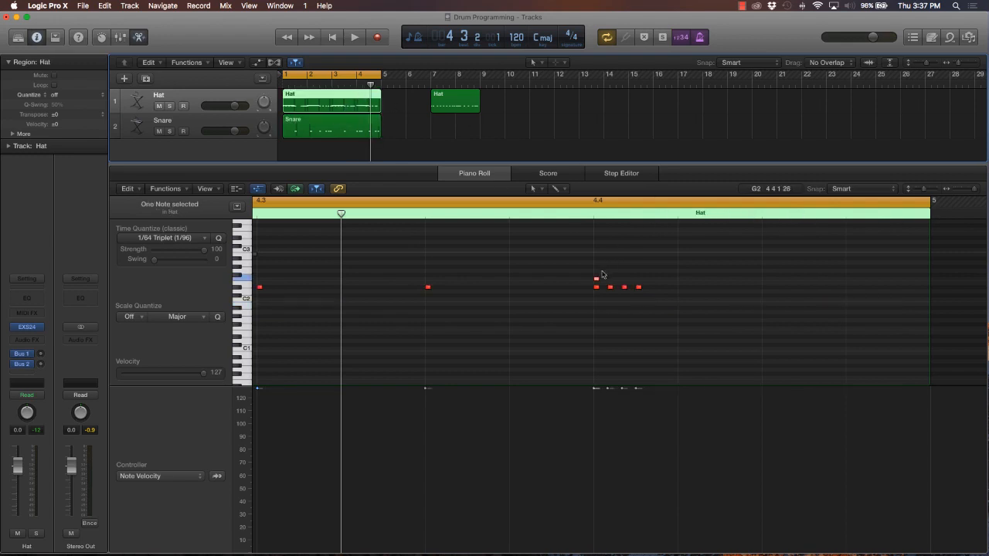
pyautogui.moveTo(599, 278); pyautogui.dragTo(673, 278)
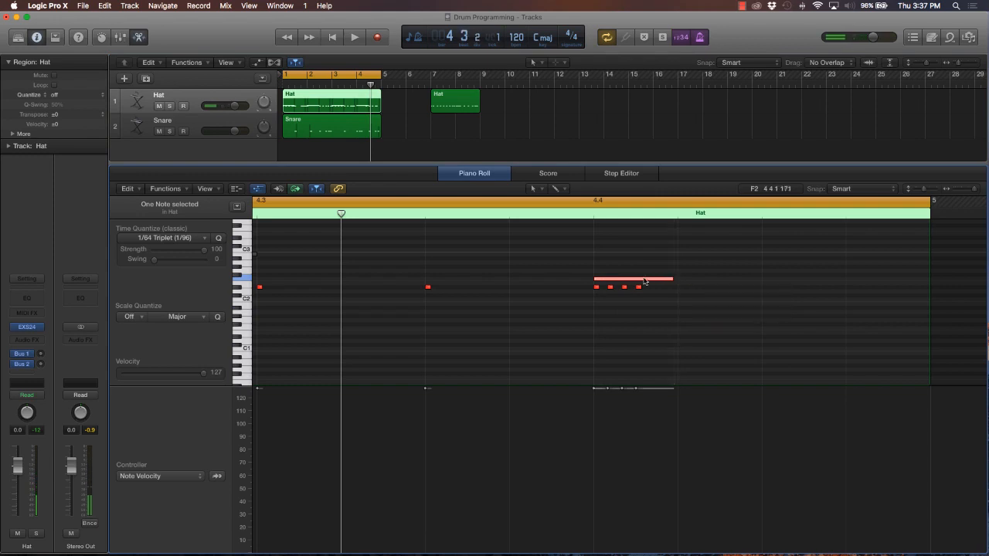
# - Place two more F2 guide notes of equal length after the first, spaced roughly evenly across the rest of beat 4.4
pyautogui.click(714, 279)
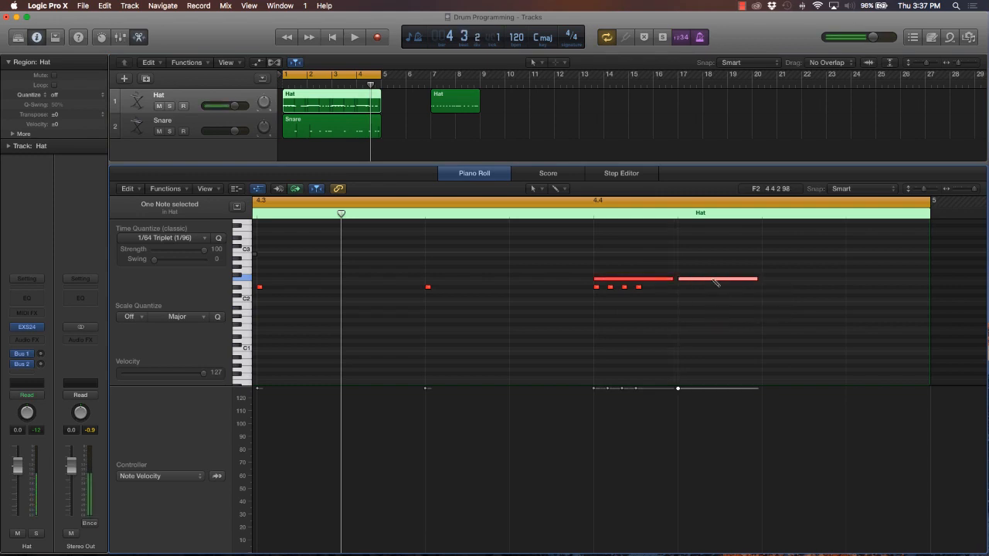
pyautogui.click(795, 276)
pyautogui.moveTo(793, 279); pyautogui.dragTo(830, 283)
pyautogui.moveTo(713, 283); pyautogui.dragTo(739, 283)
# - Quantize the three F2 guide notes at beat 4.4 to 1/16 Triplet (1/24)
pyautogui.moveTo(644, 261); pyautogui.dragTo(832, 280)
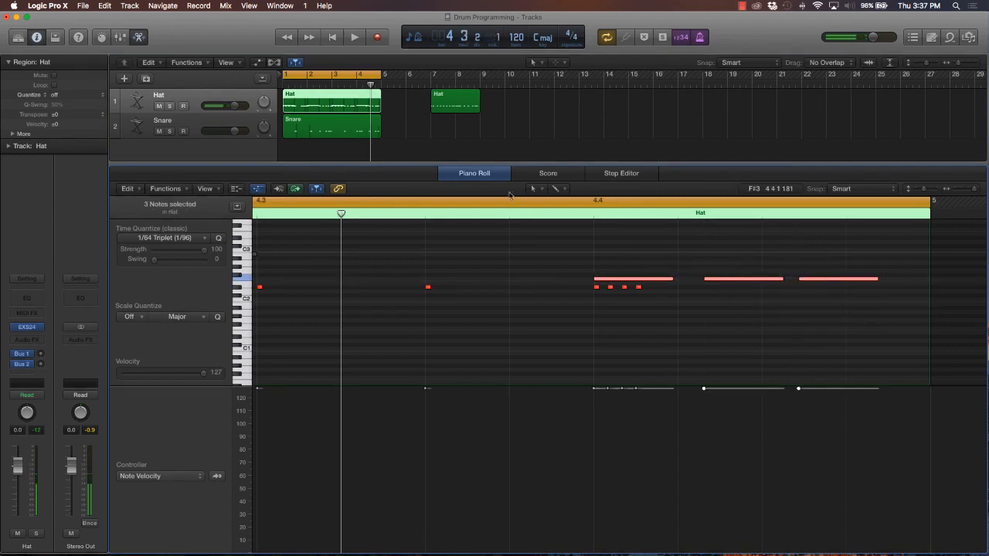
pyautogui.click(211, 240)
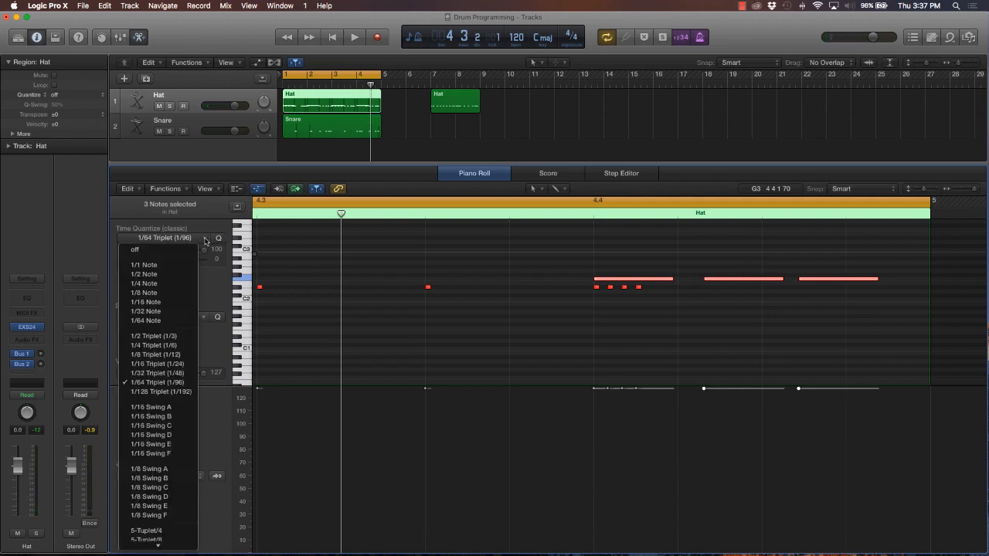
pyautogui.click(180, 374)
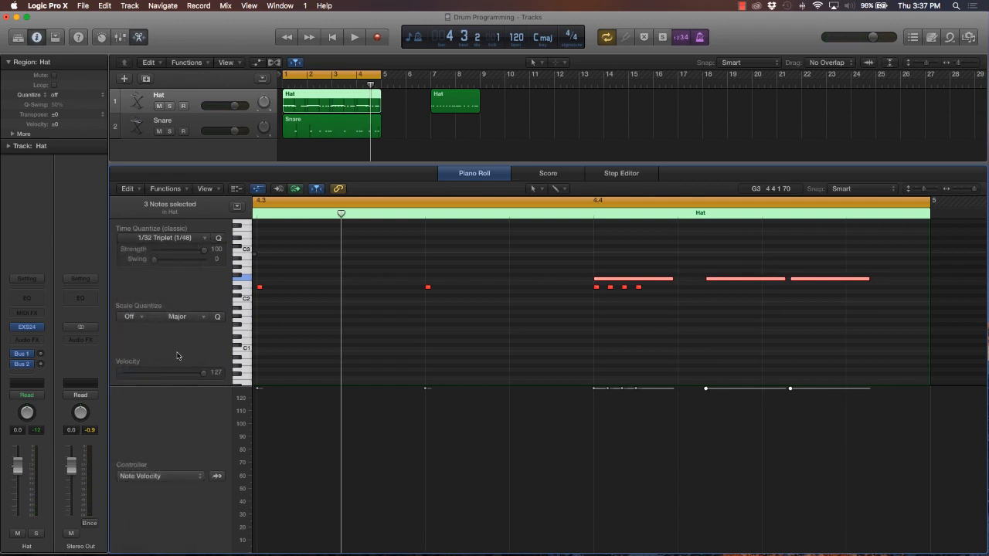
pyautogui.click(174, 238)
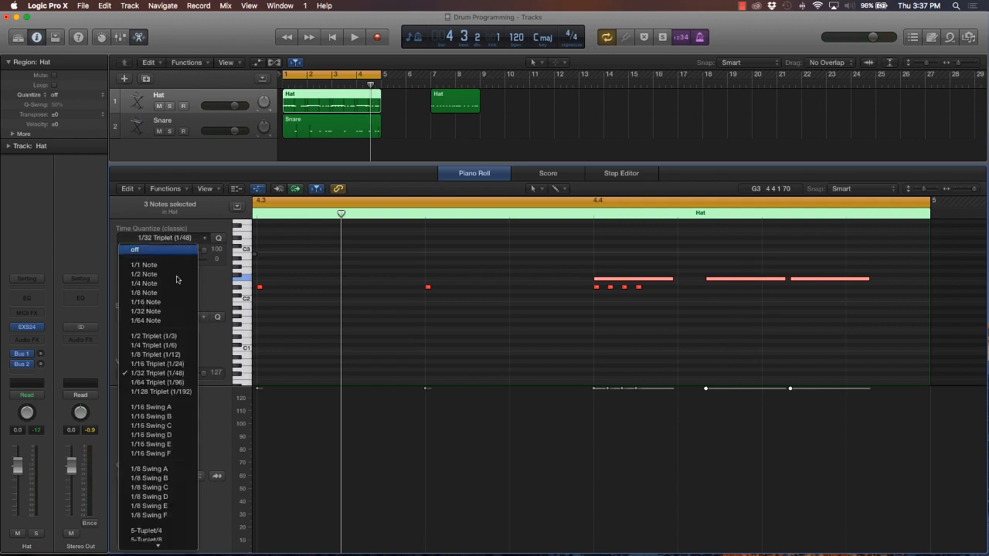
pyautogui.click(164, 367)
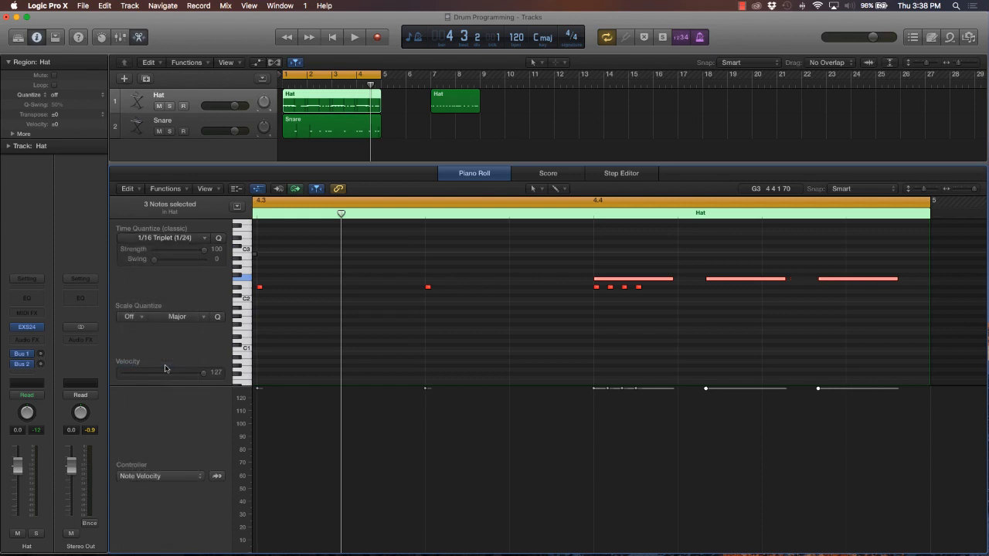
# - Extend the hat roll under the first guide note to six notes and quantize them to 1/64 Triplet (1/96)
pyautogui.click(697, 311)
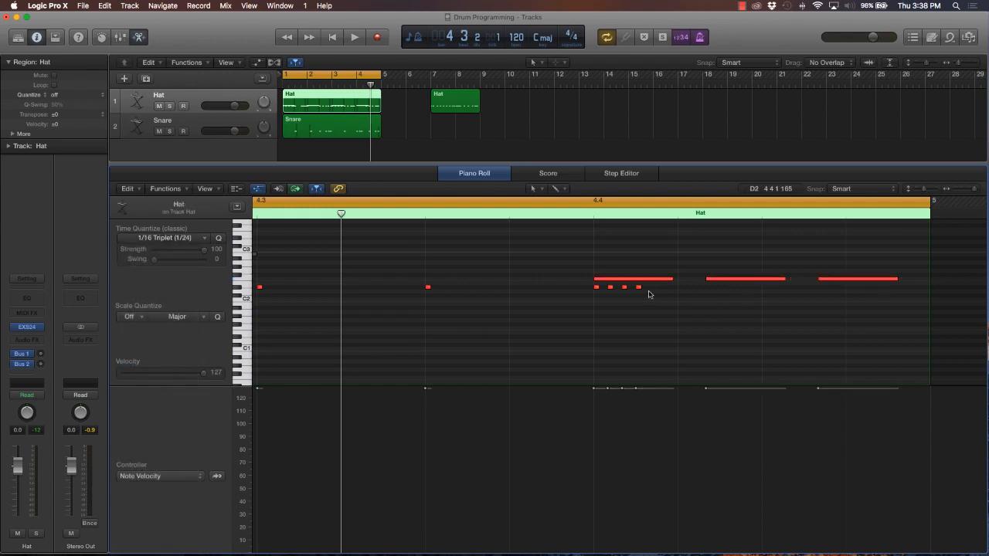
pyautogui.click(639, 289)
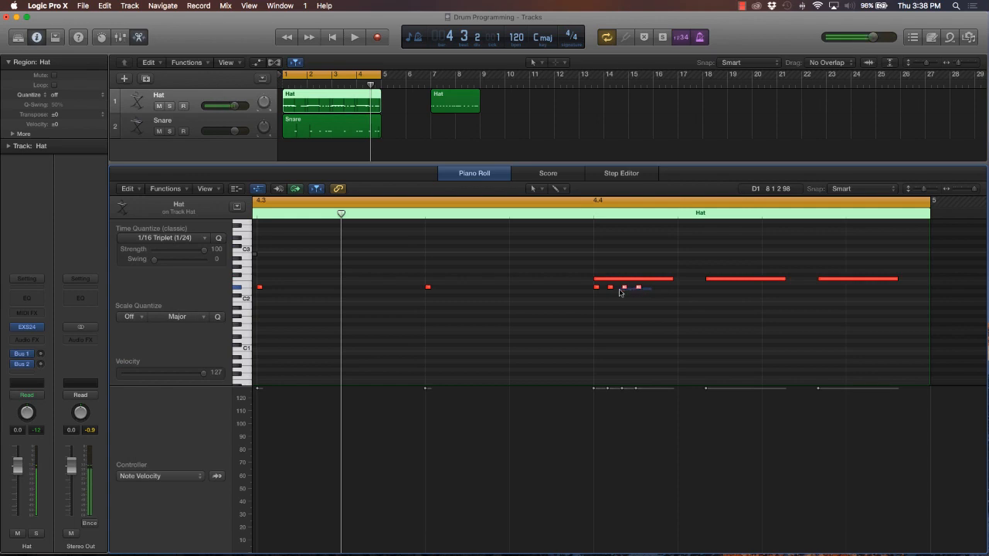
pyautogui.keyDown('shift'); pyautogui.click(620, 290); pyautogui.keyUp('shift')
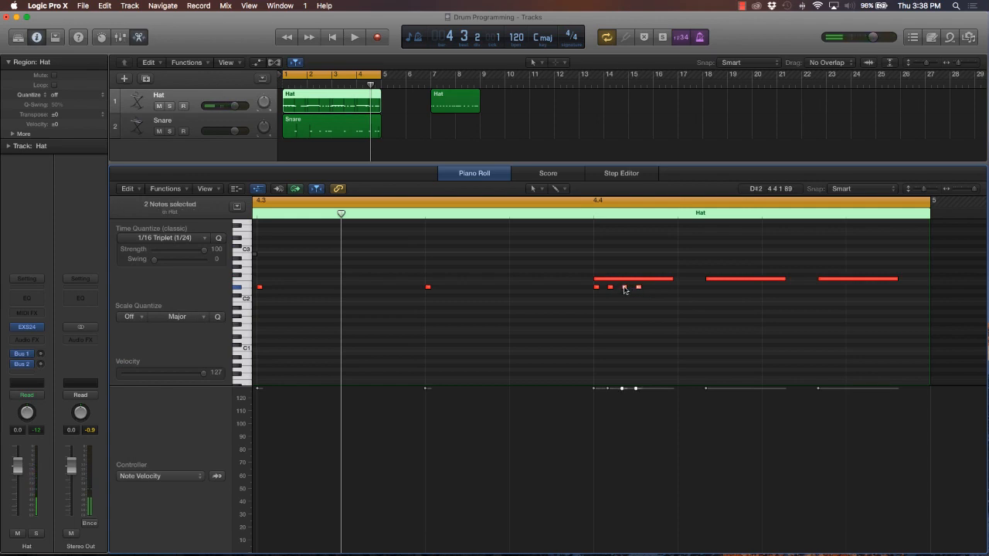
pyautogui.moveTo(624, 290); pyautogui.dragTo(582, 287)
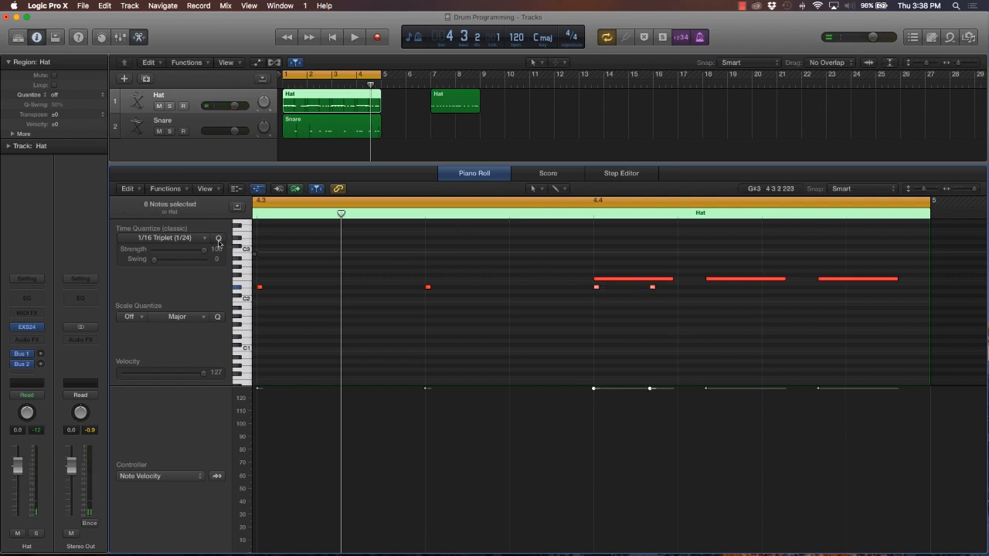
pyautogui.click(218, 239)
pyautogui.click(170, 238)
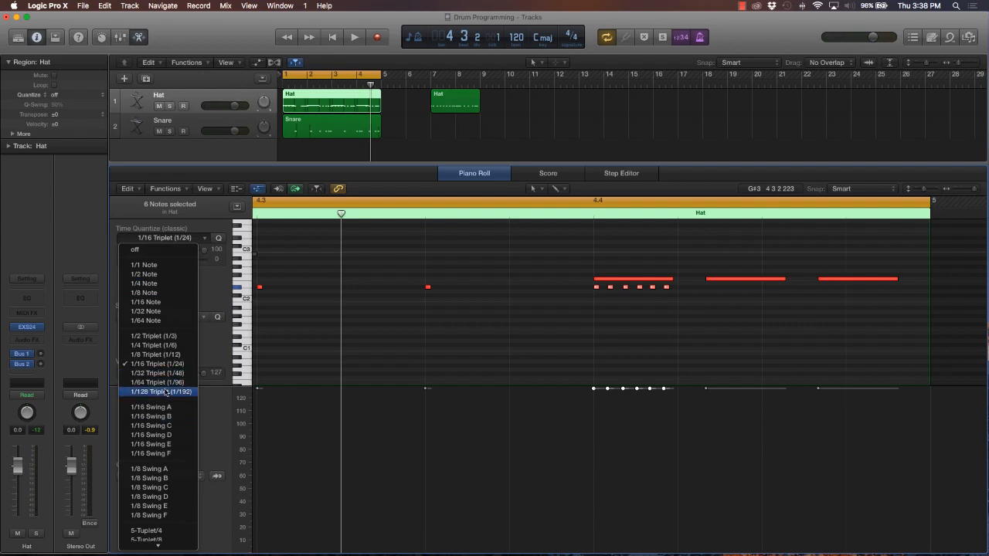
pyautogui.click(163, 382)
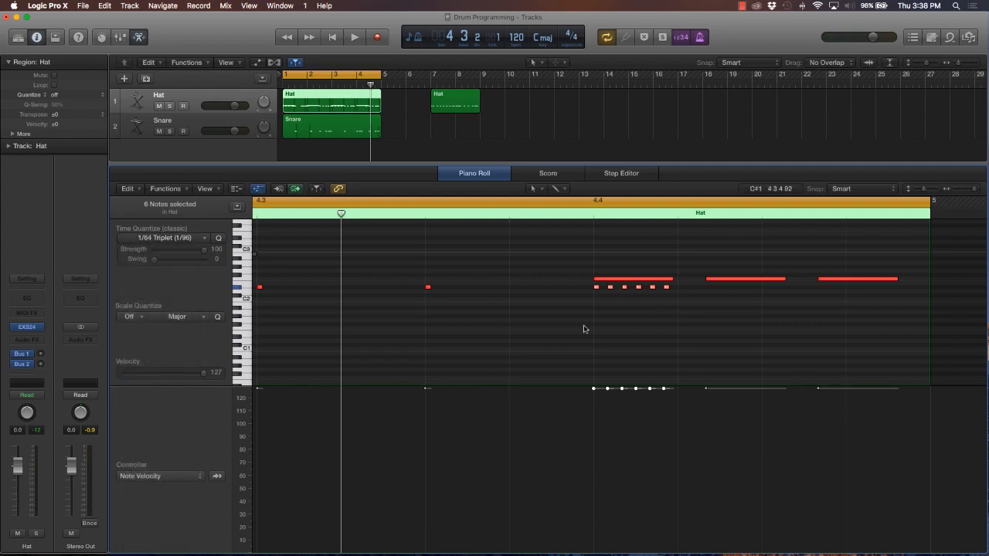
# - Copy the six-note hat roll under the second and third guide notes, and delete all three F2 guide notes
pyautogui.moveTo(677, 287); pyautogui.dragTo(594, 289)
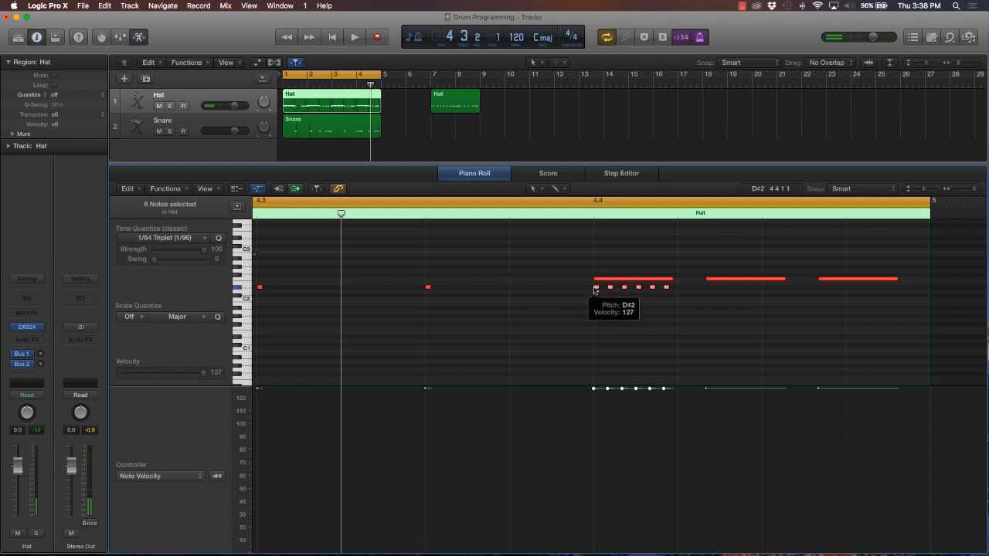
pyautogui.moveTo(596, 289); pyautogui.dragTo(819, 290)
pyautogui.click(800, 279)
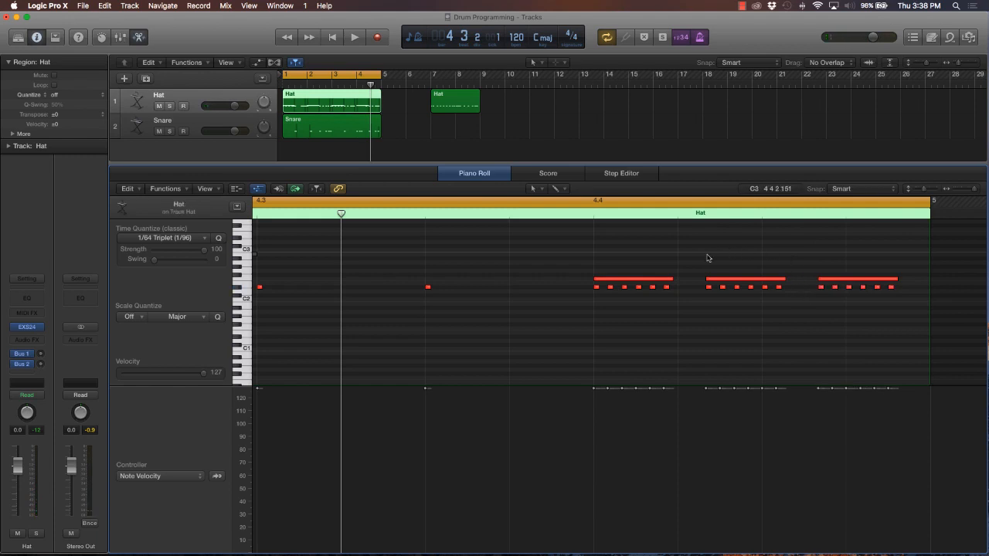
pyautogui.moveTo(657, 261); pyautogui.dragTo(927, 283)
pyautogui.press('Delete')
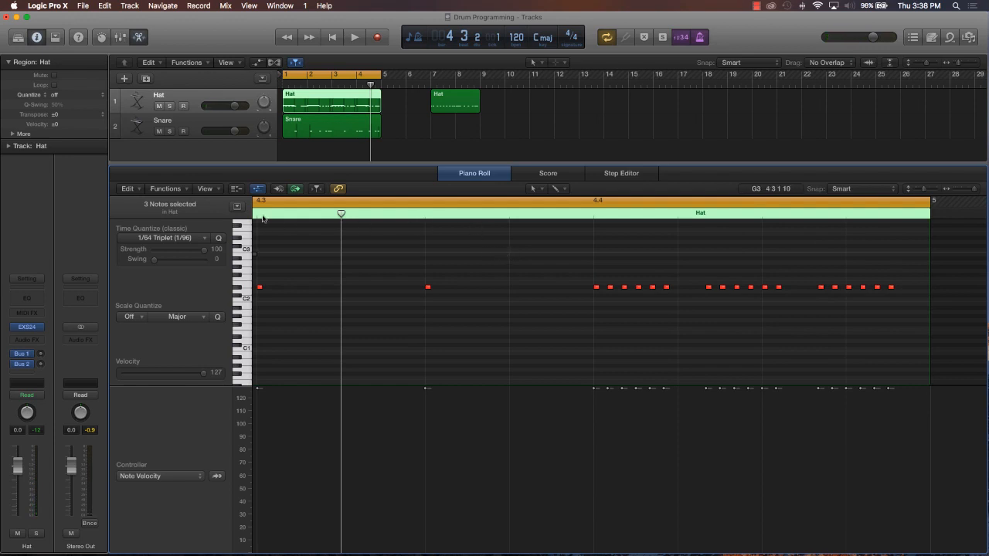
# - Audition the looped hat and snare pattern from 4.3.2 and review the Hat region's notes from bar 1 onward
pyautogui.press('space')
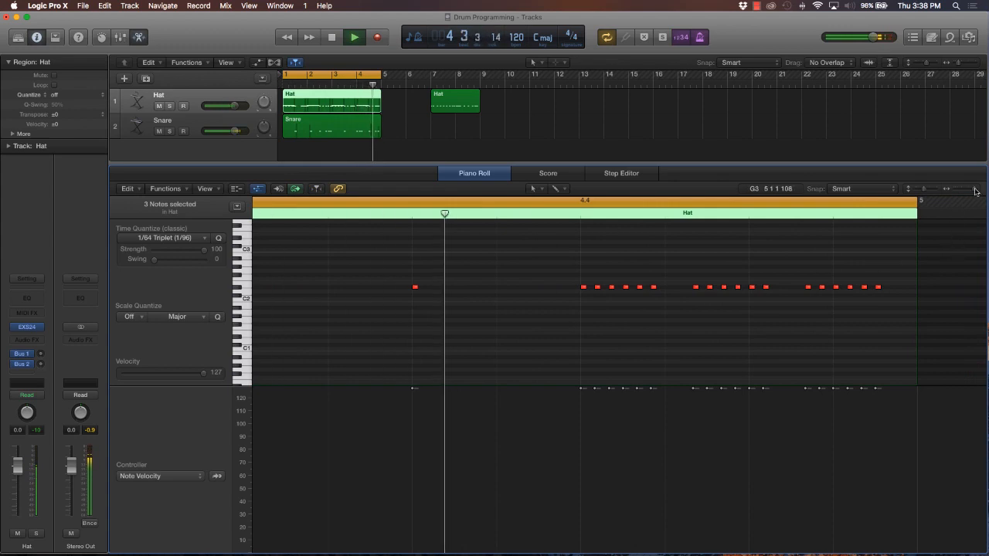
pyautogui.moveTo(975, 189); pyautogui.dragTo(967, 189)
pyautogui.hscroll(-10, 518, 274)
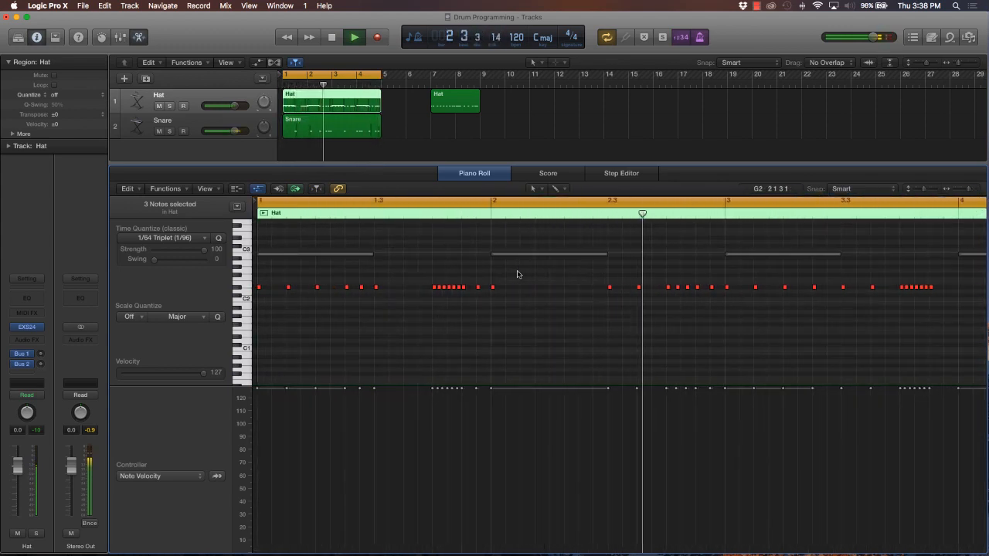
pyautogui.press('space')
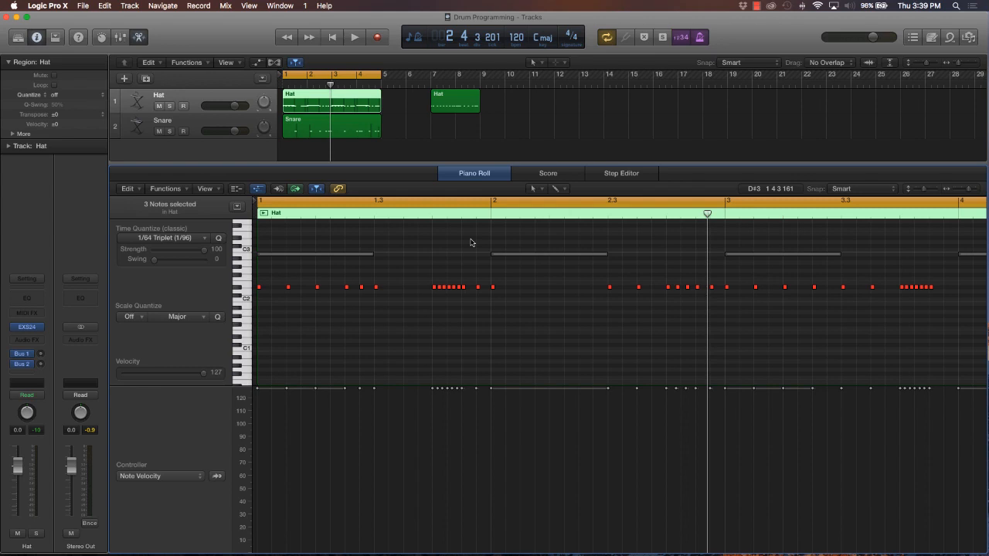
pyautogui.hscroll(2, 641, 311)
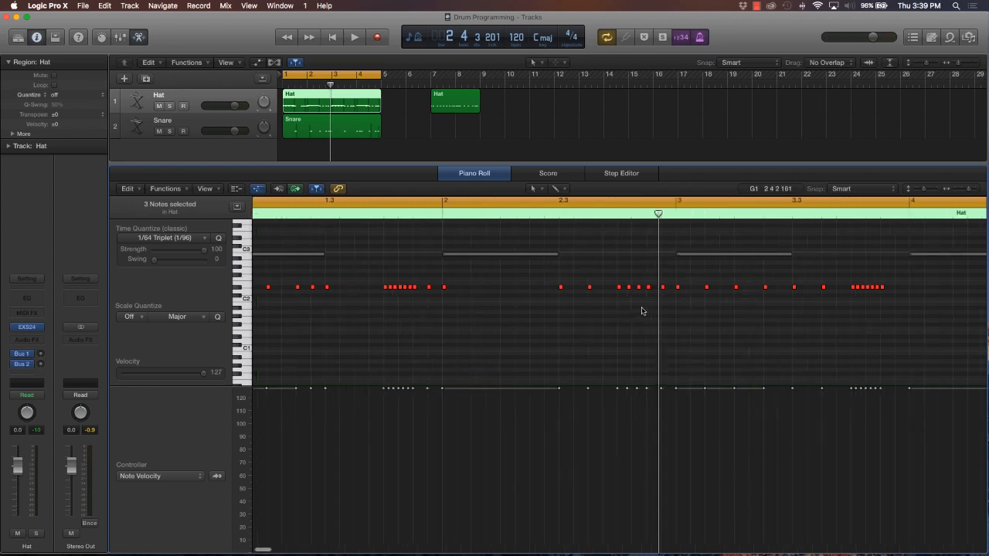
pyautogui.hscroll(-2, 641, 310)
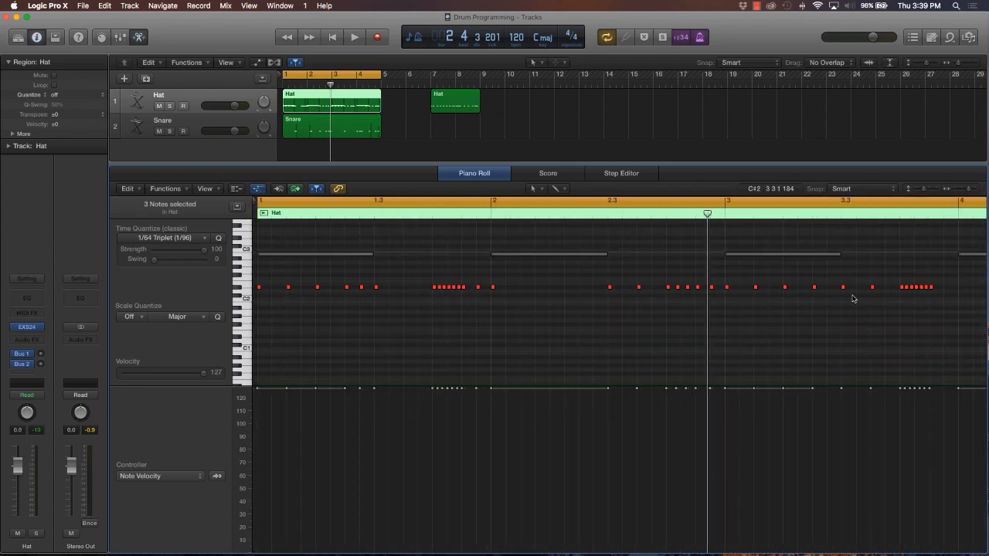